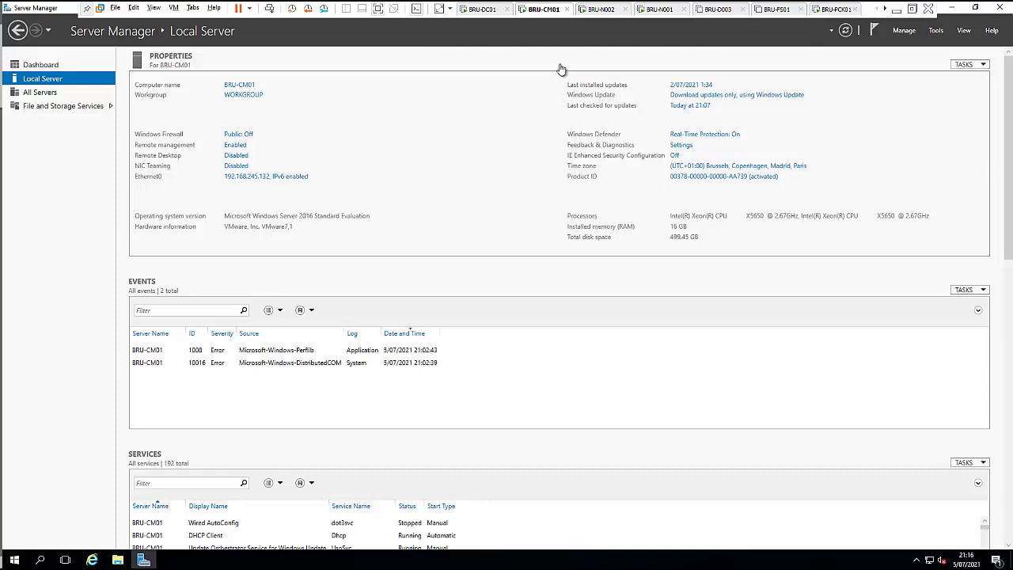
Step: Check the BRU-D003, BRU-FS01 and client VMs, then switch to the BRU-DC01 VM
left_click(725, 9)
left_click(774, 10)
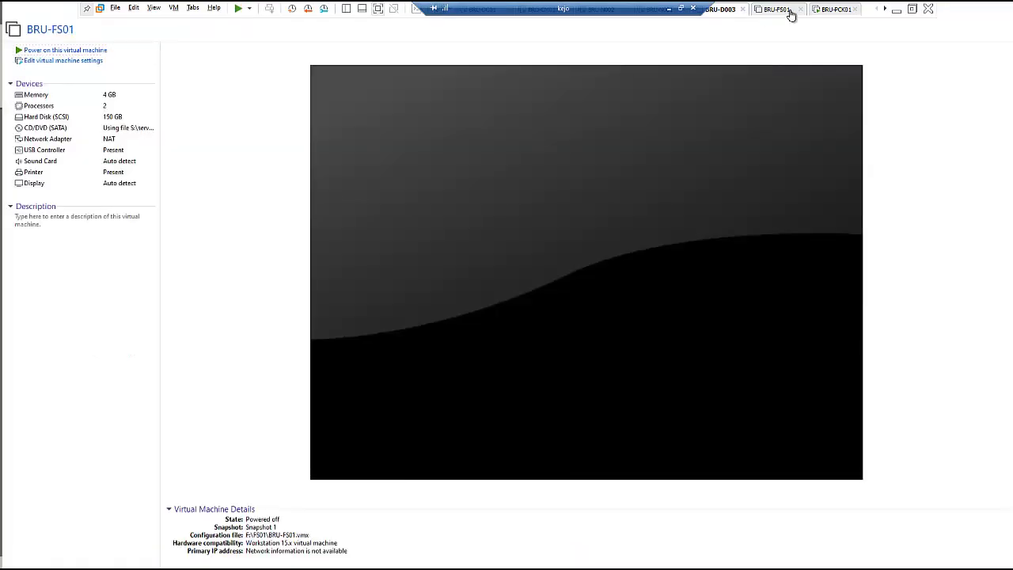
left_click(830, 10)
left_click(712, 10)
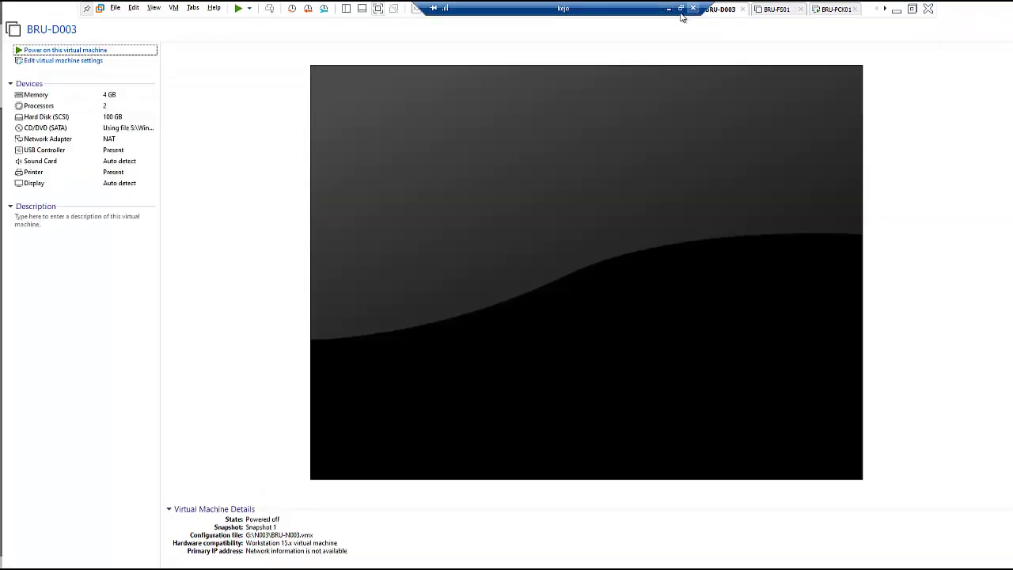
left_click(478, 14)
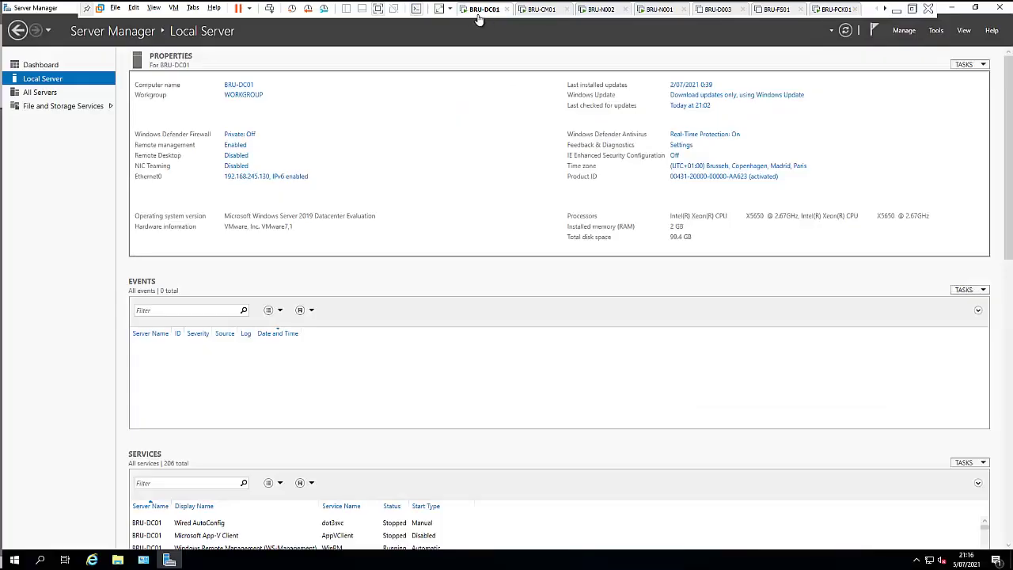
right_click(480, 11)
left_click(520, 148)
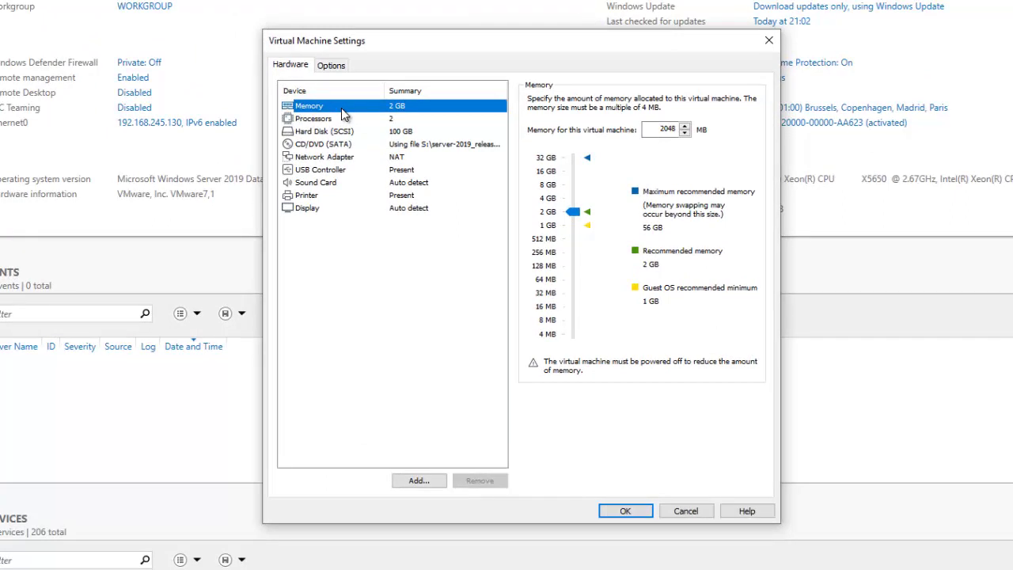
left_click(769, 40)
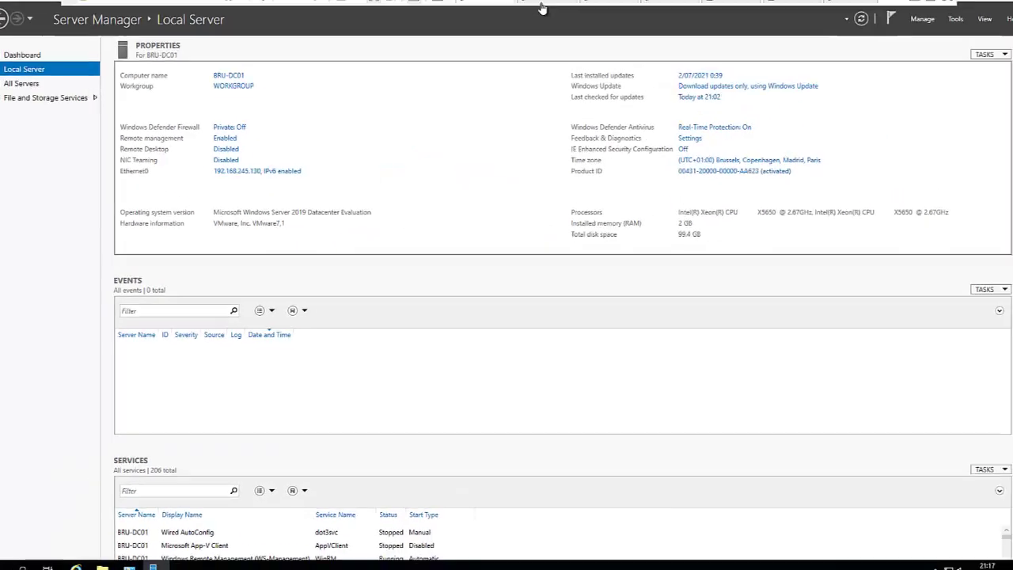
left_click(541, 8)
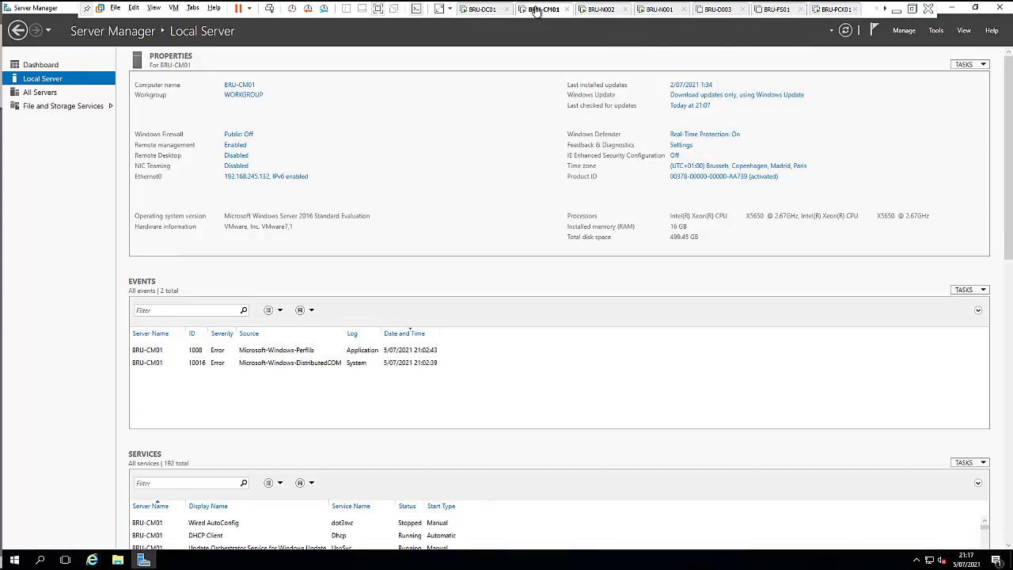
right_click(536, 11)
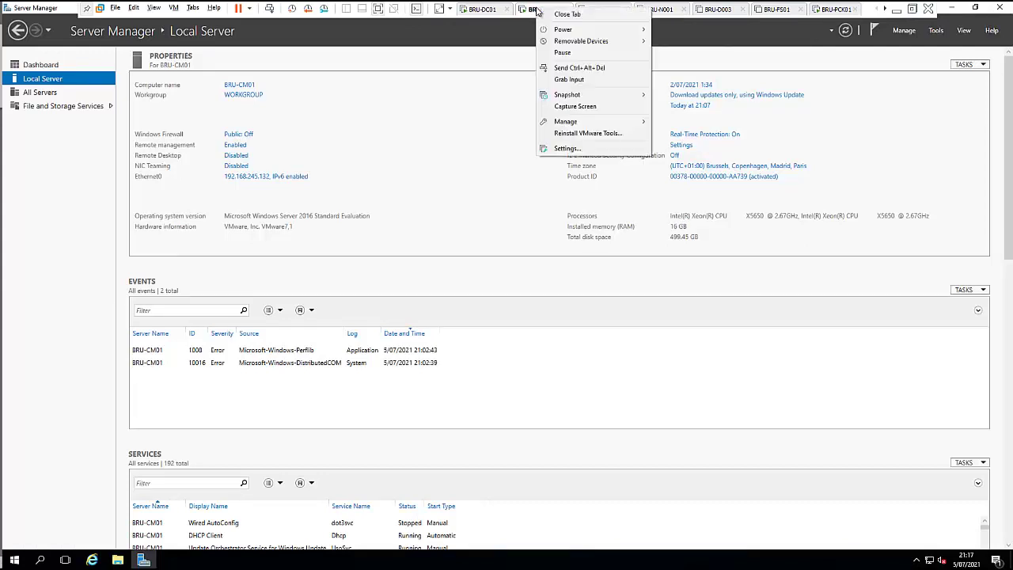
left_click(560, 148)
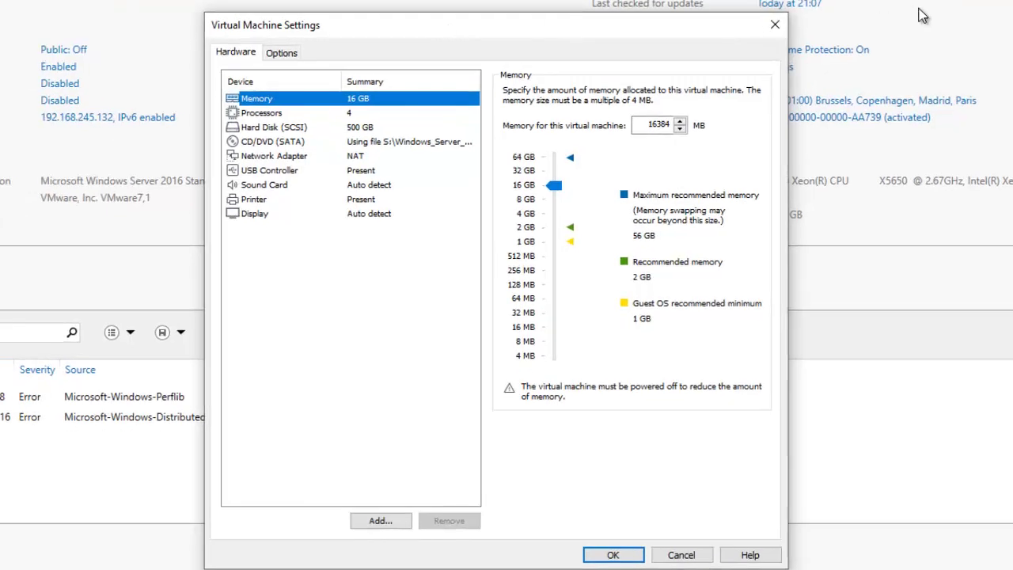
left_click(775, 24)
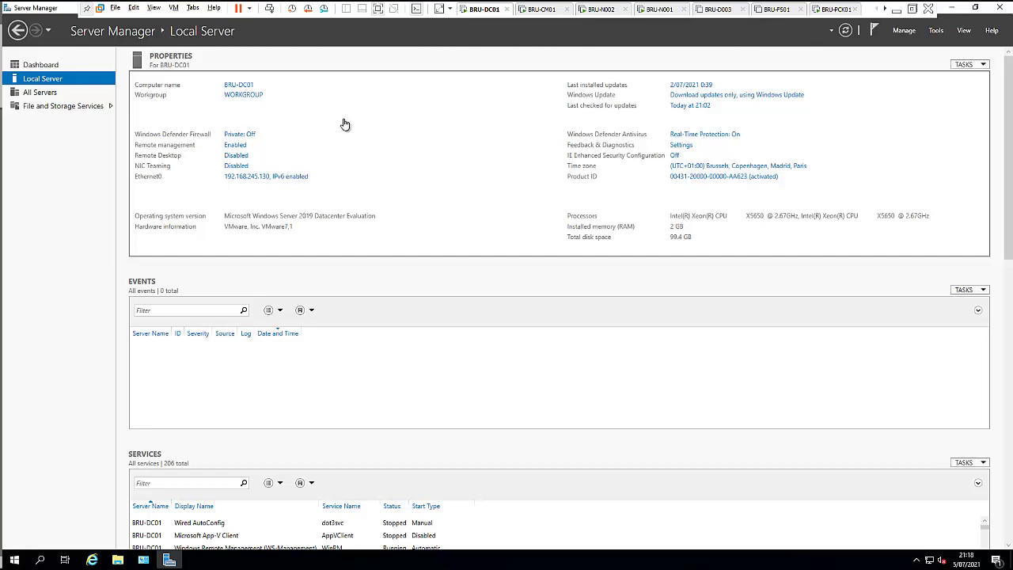
Step: Start Add Roles and Features and select Active Directory Domain Services with its management tools
left_click(907, 32)
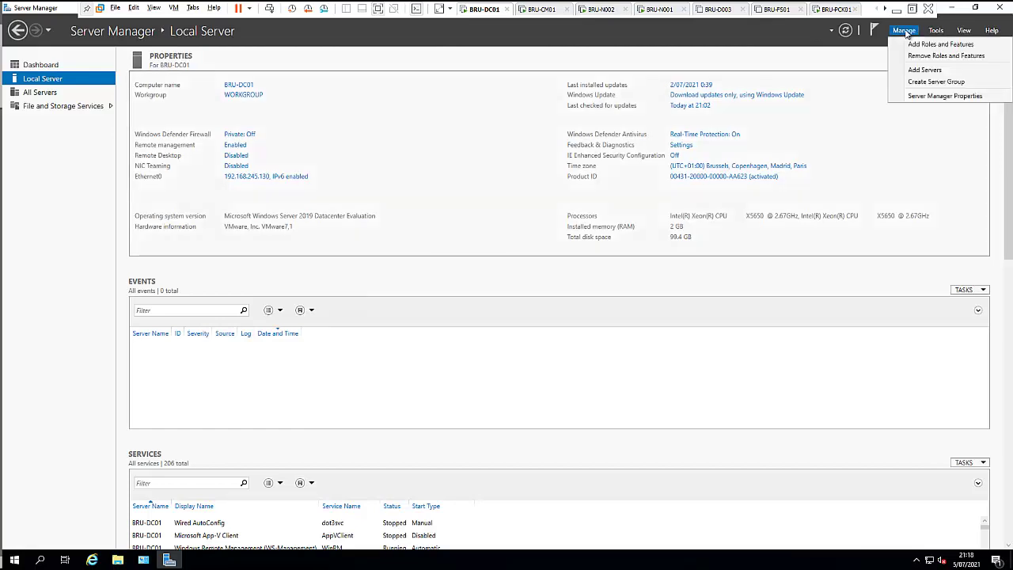
left_click(930, 45)
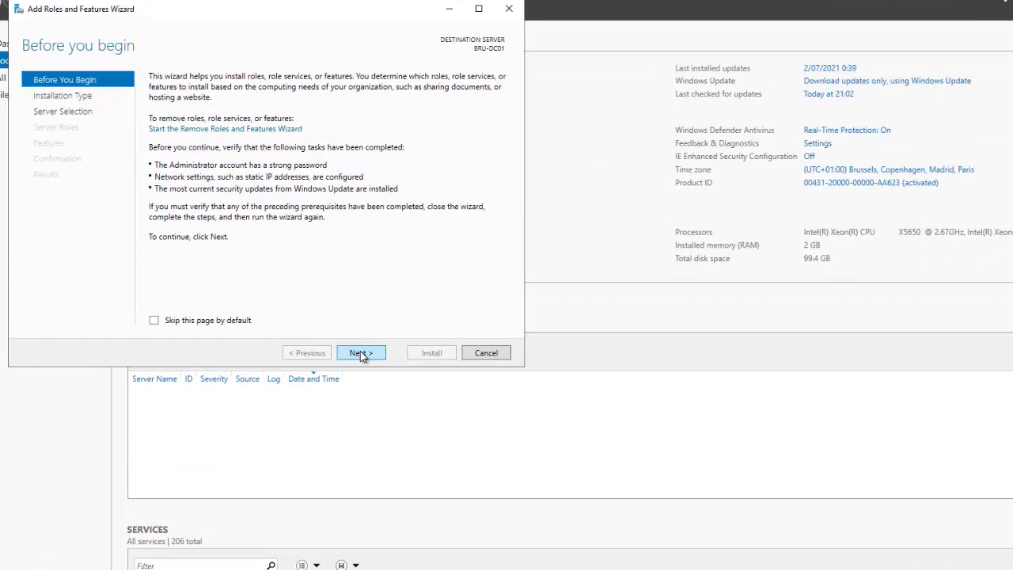
left_click(360, 352)
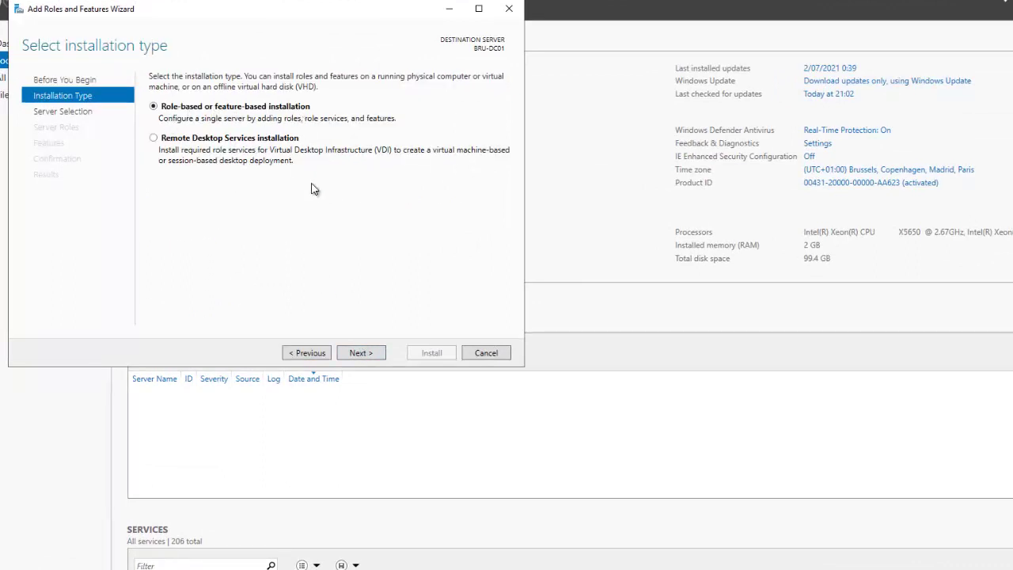
left_click(361, 352)
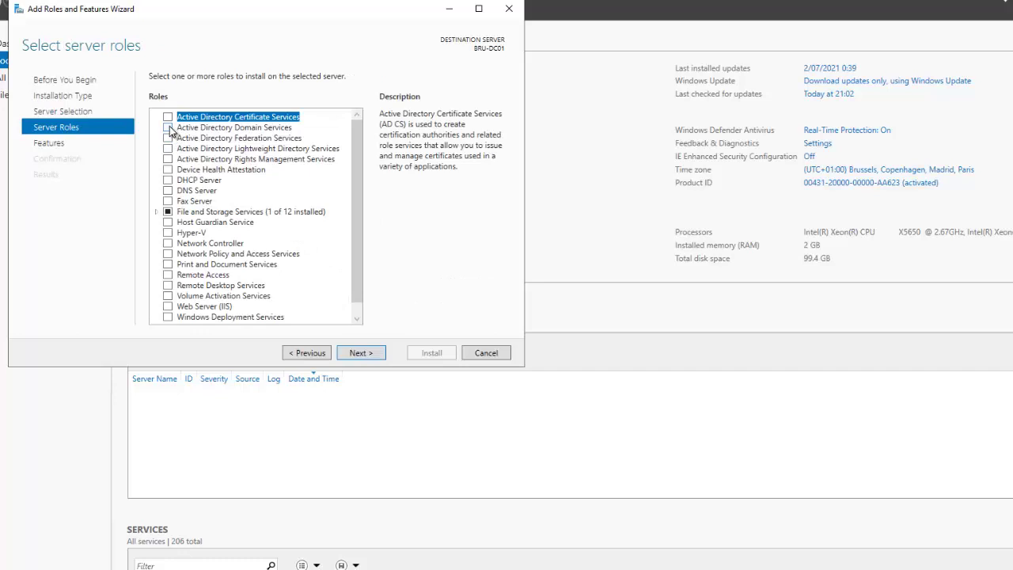
left_click(168, 128)
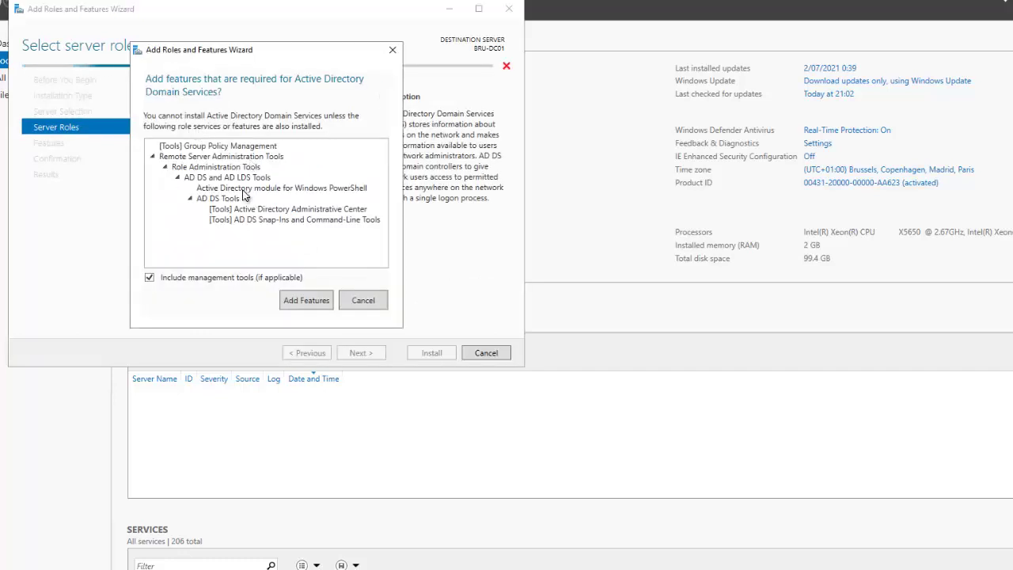
left_click(310, 300)
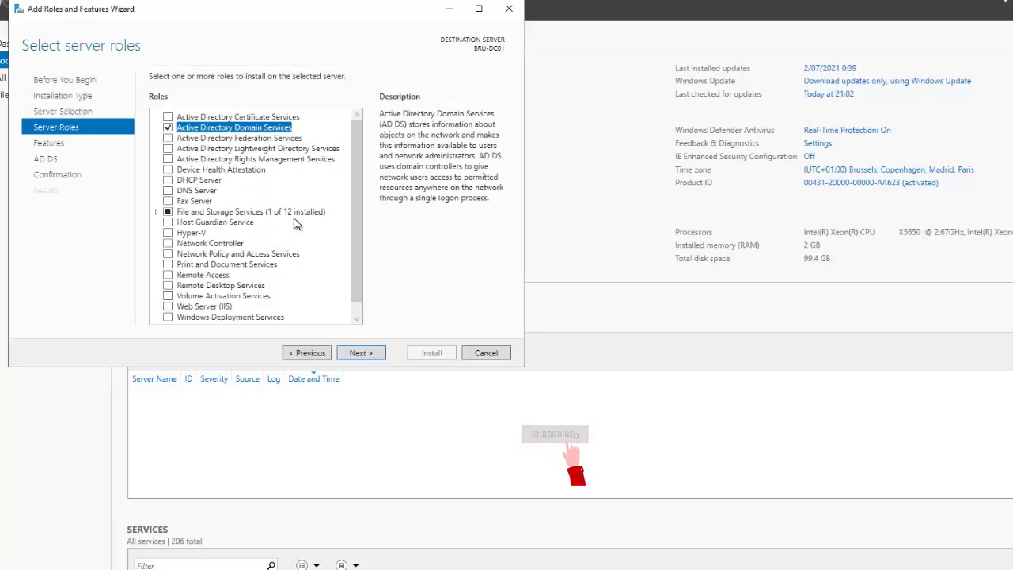
Step: Skip extra features and allow automatic restart on the confirmation page
left_click(361, 353)
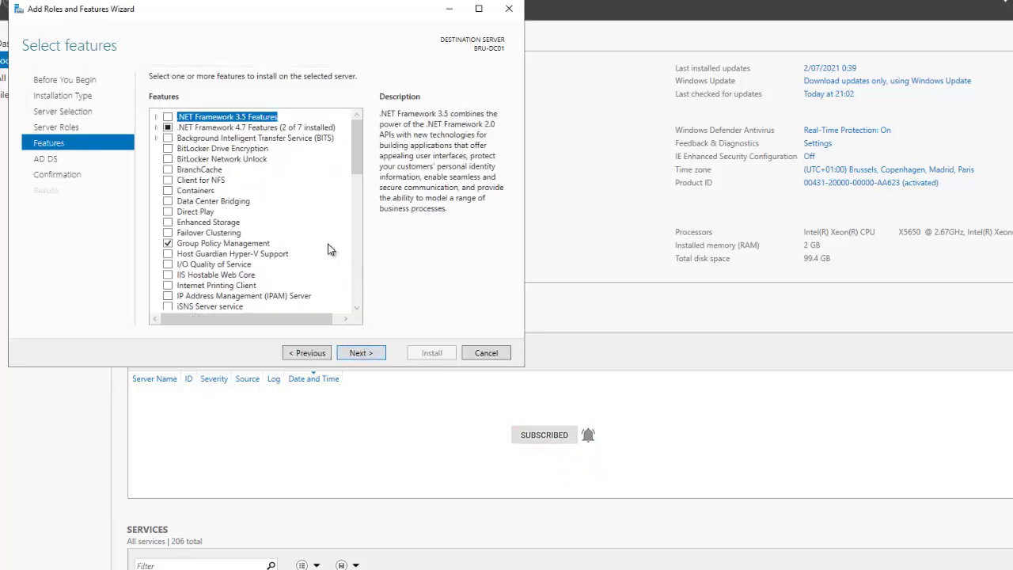
left_click(360, 353)
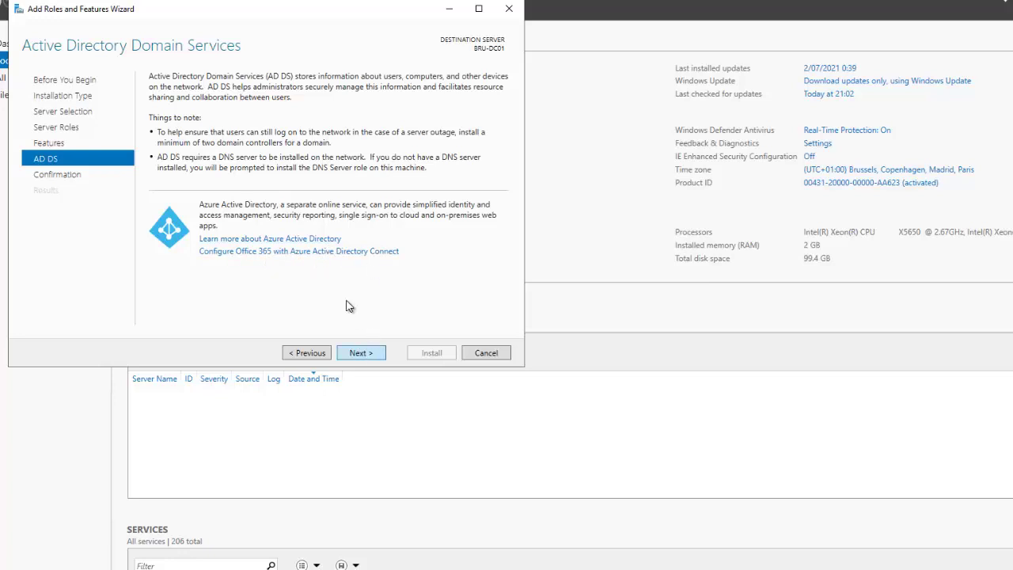
left_click(360, 353)
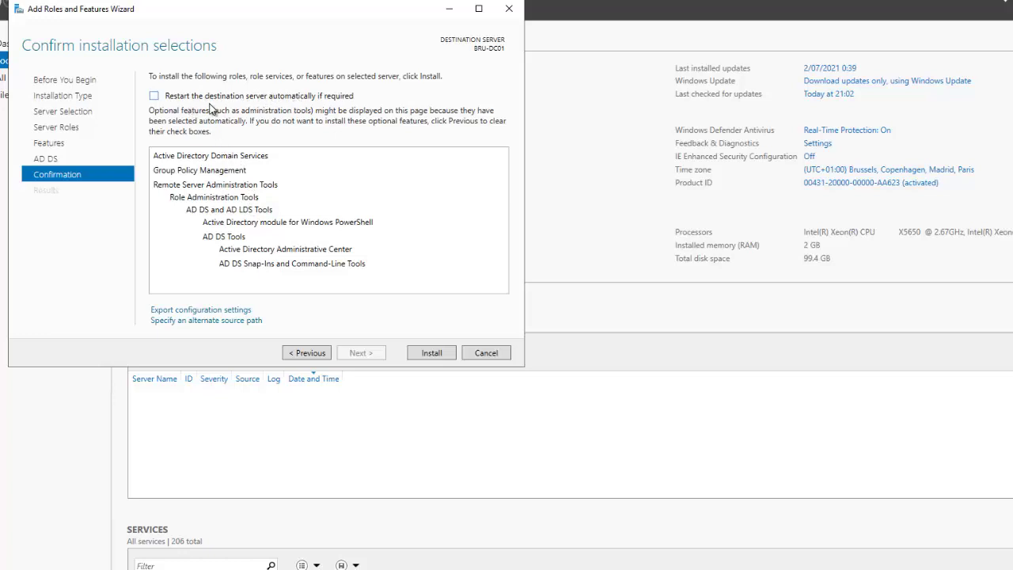
left_click(175, 102)
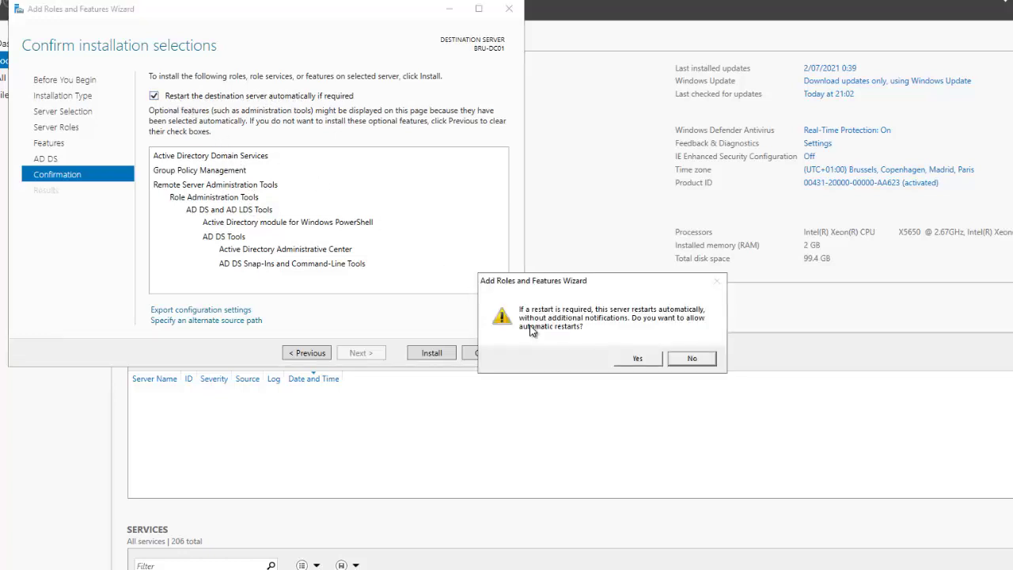
left_click(637, 358)
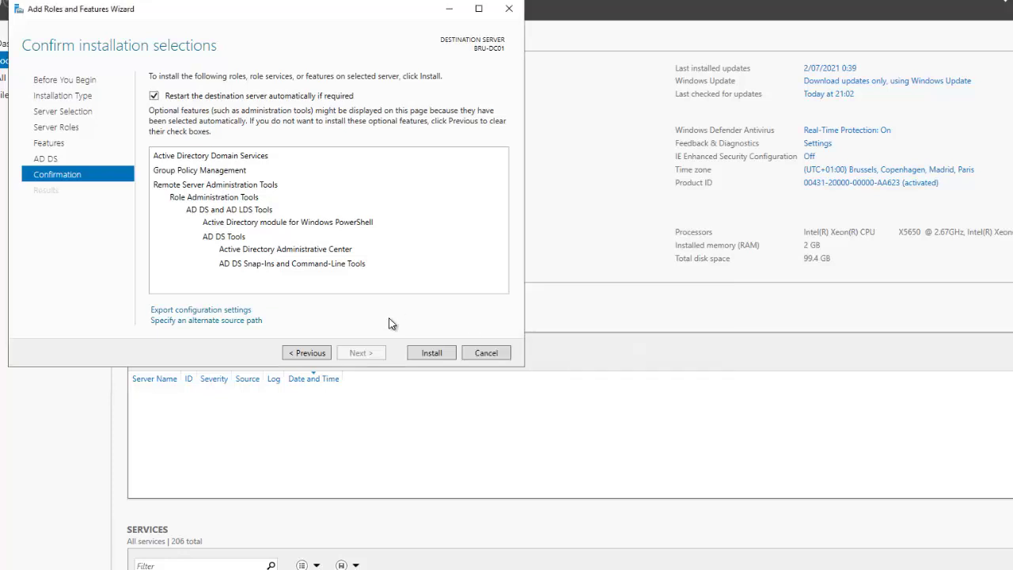
Step: Install AD DS on BRU-DC01, then launch 'Promote this server to a domain controller'
left_click(432, 353)
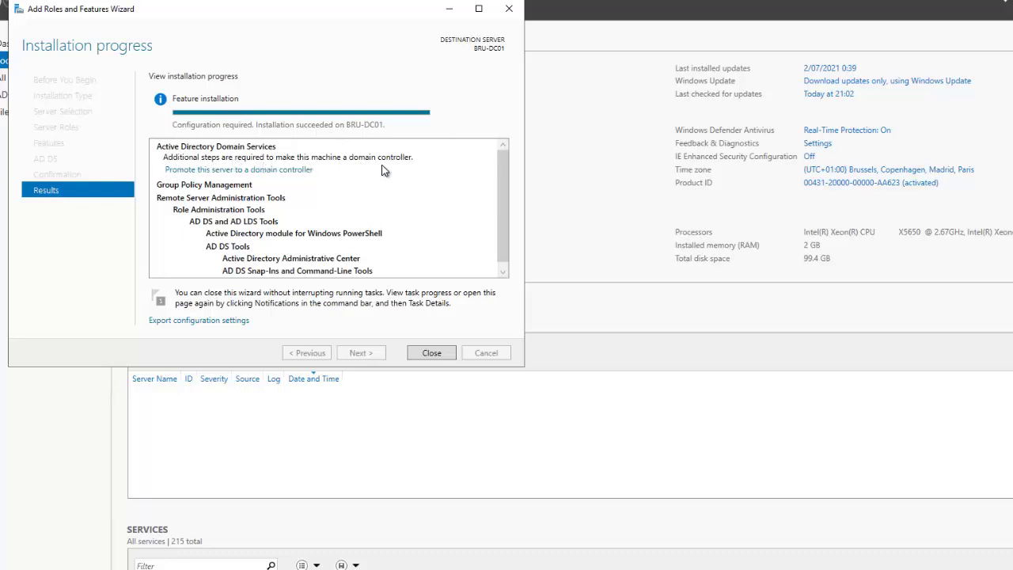
left_click(216, 173)
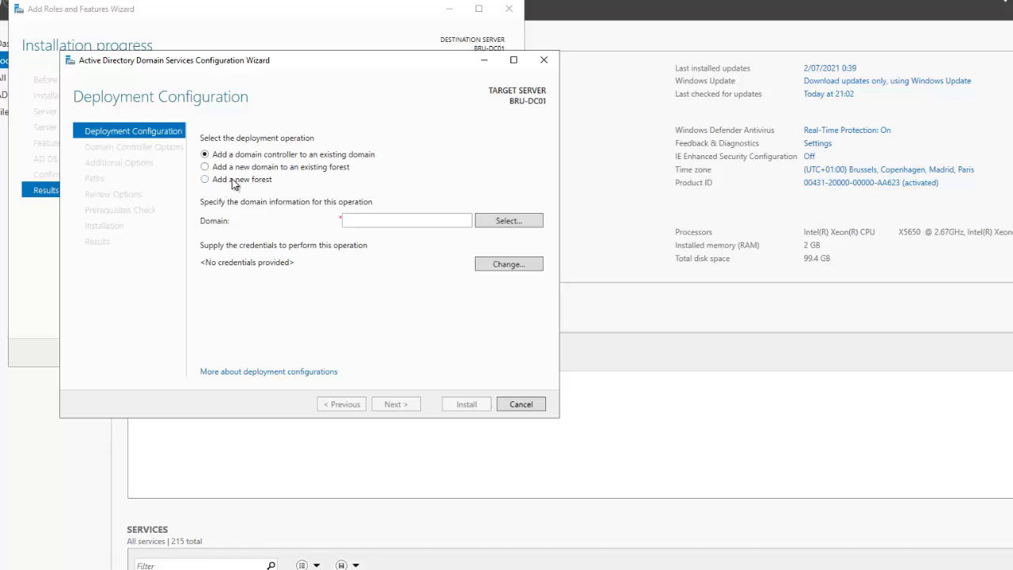
Step: Choose a new forest with root domain name kelvglobal.com
left_click(237, 180)
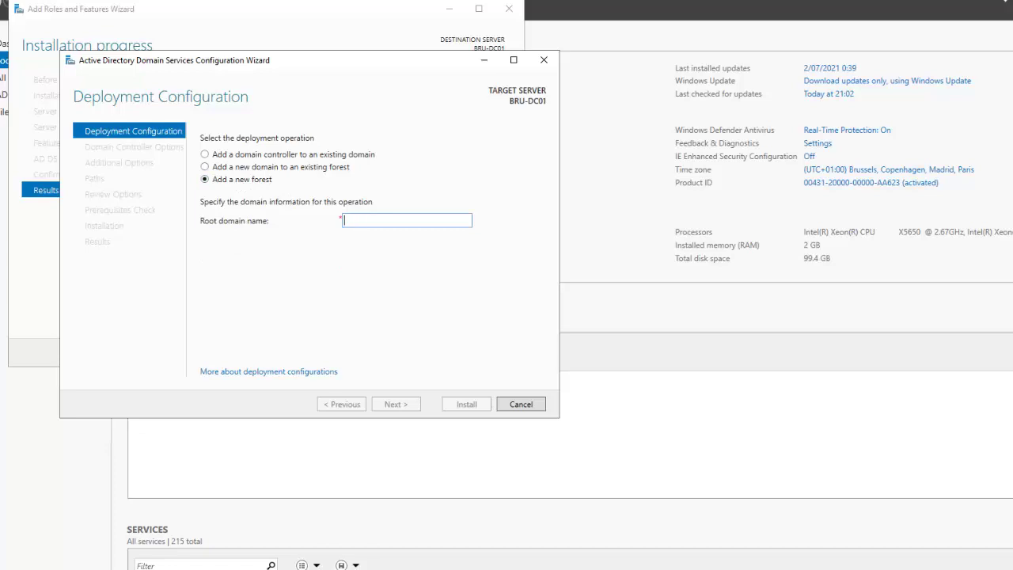
type("kelvglobal.com")
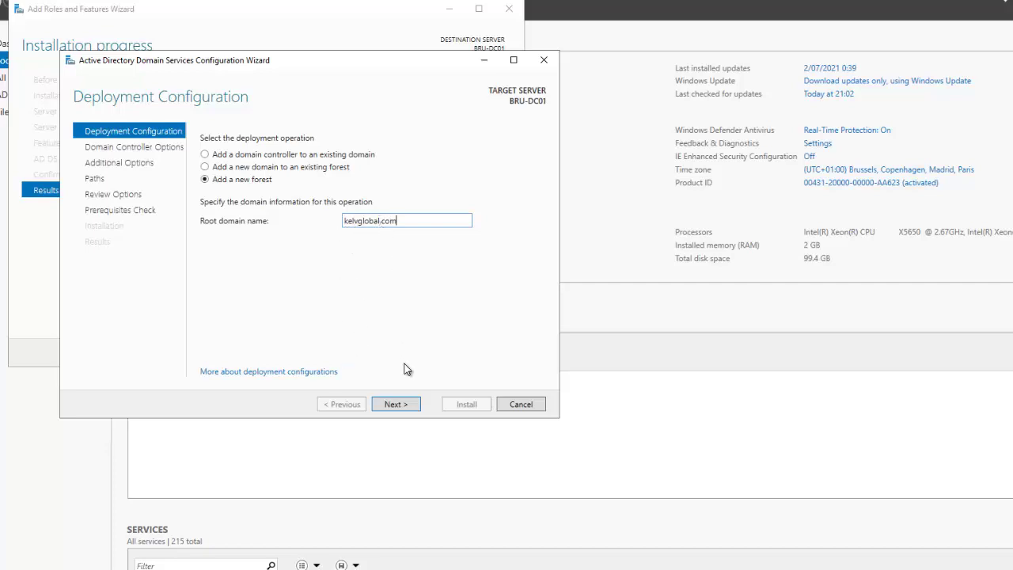
left_click(401, 405)
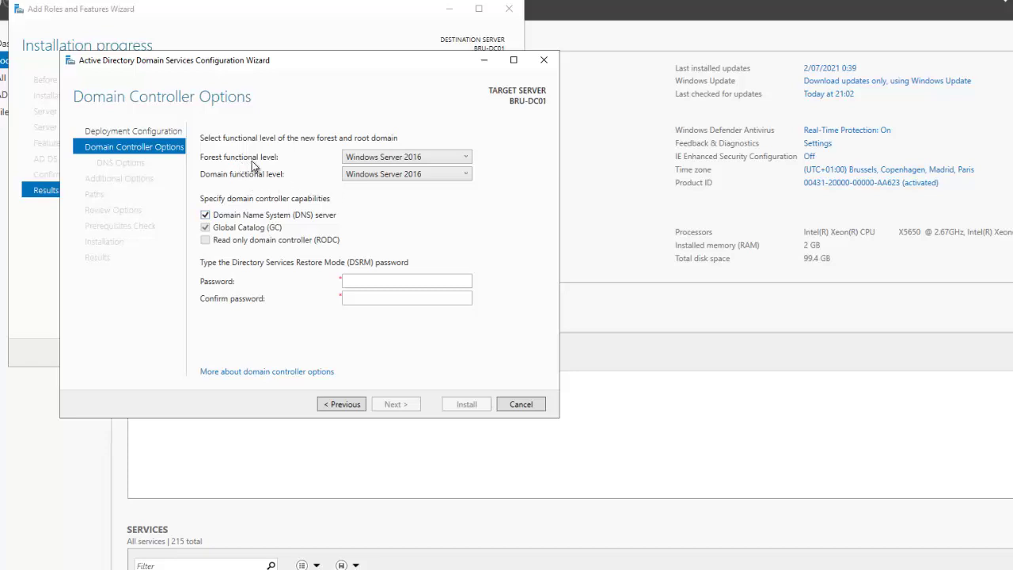
Step: Keep Windows Server 2016 forest functional level and enter and confirm the DSRM password
left_click(383, 156)
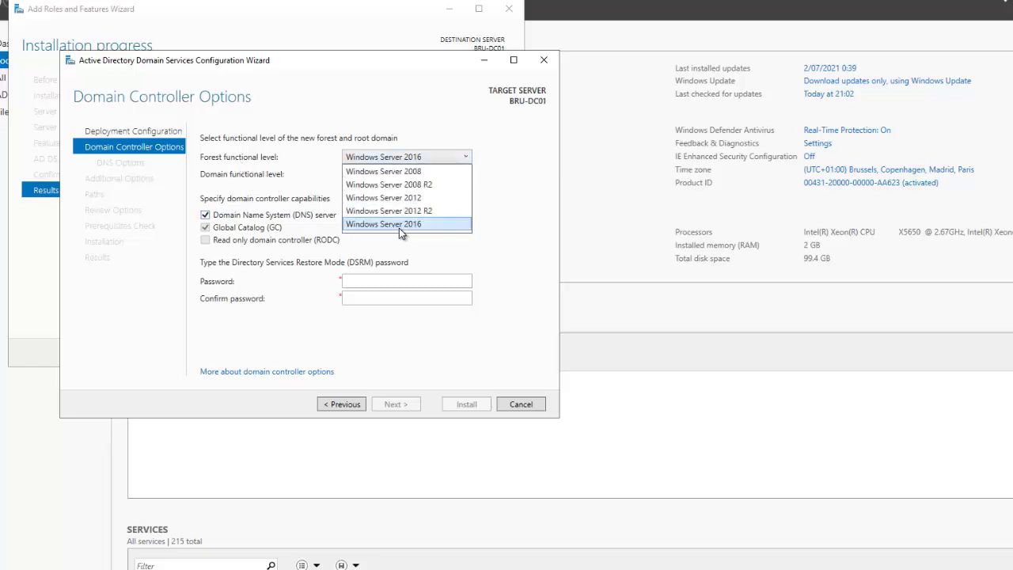
left_click(496, 194)
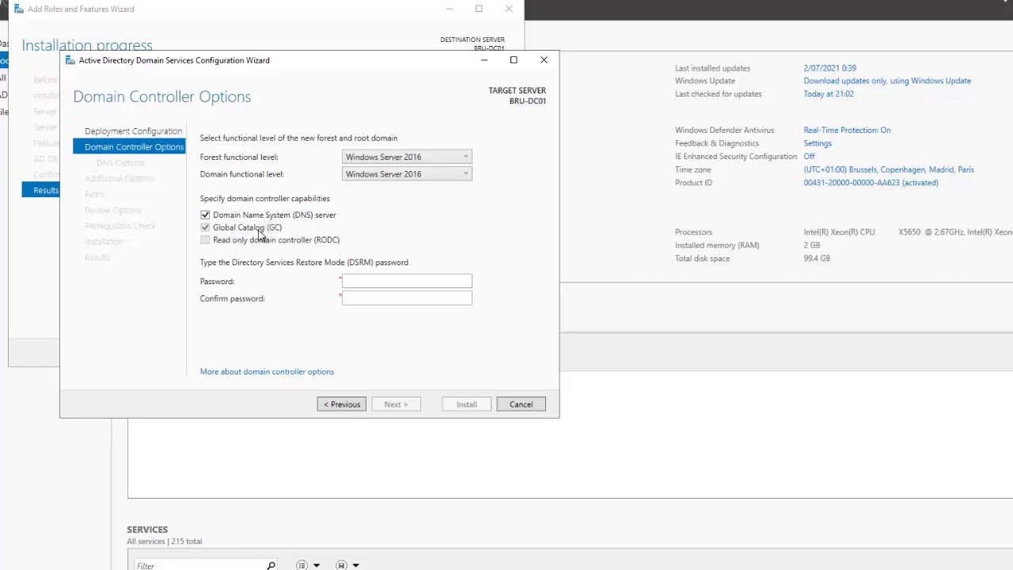
left_click(361, 286)
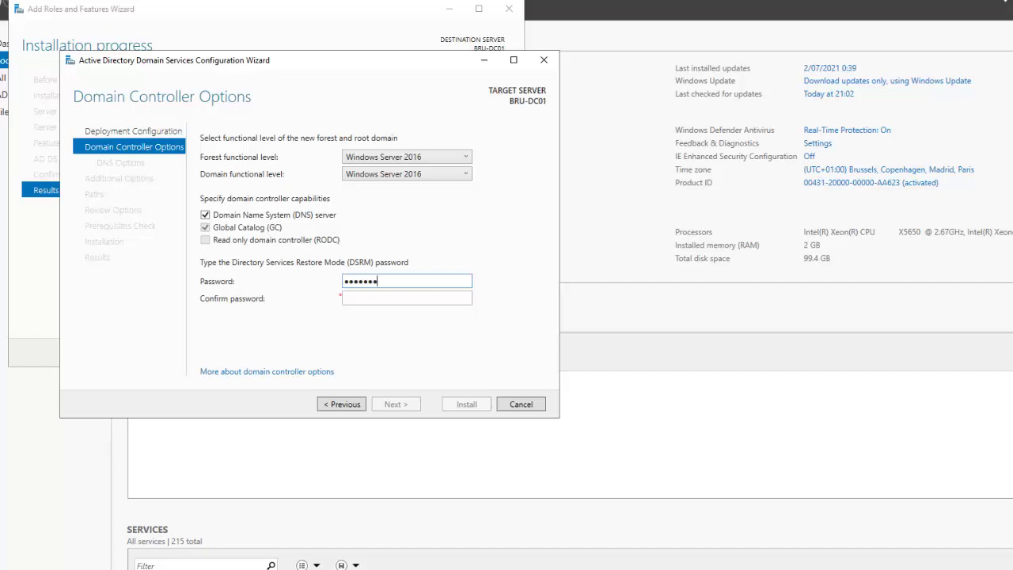
key("Tab")
type("*********")
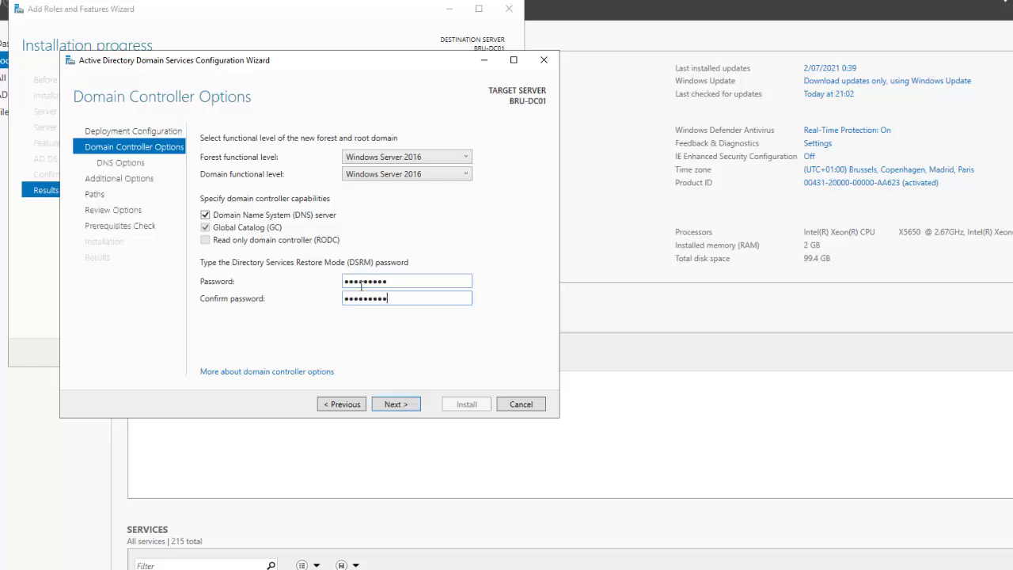
left_click(395, 404)
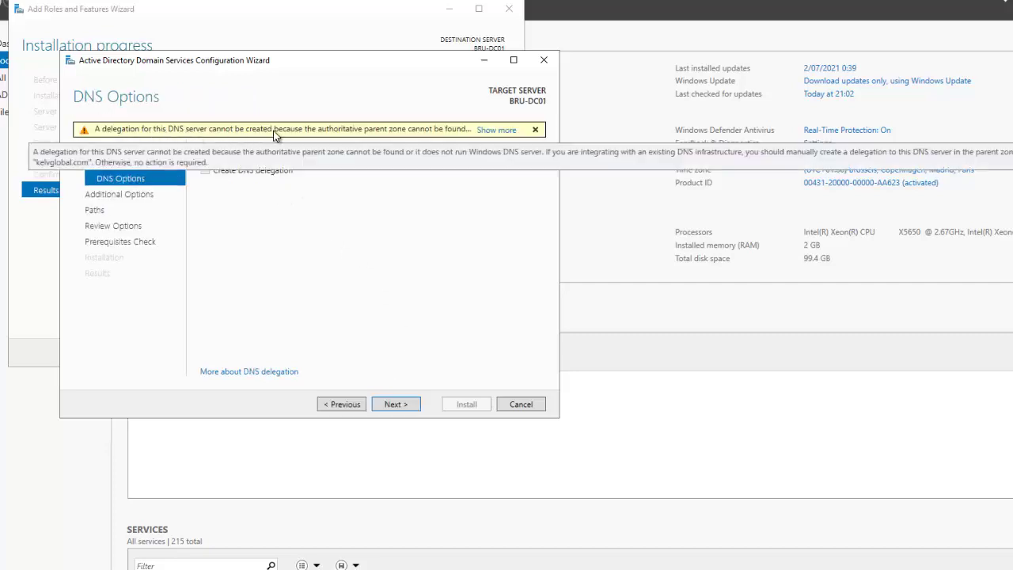
Step: Accept the DNS options, KELVGLOBAL NetBIOS name and default NTDS/SYSVOL paths
left_click(398, 405)
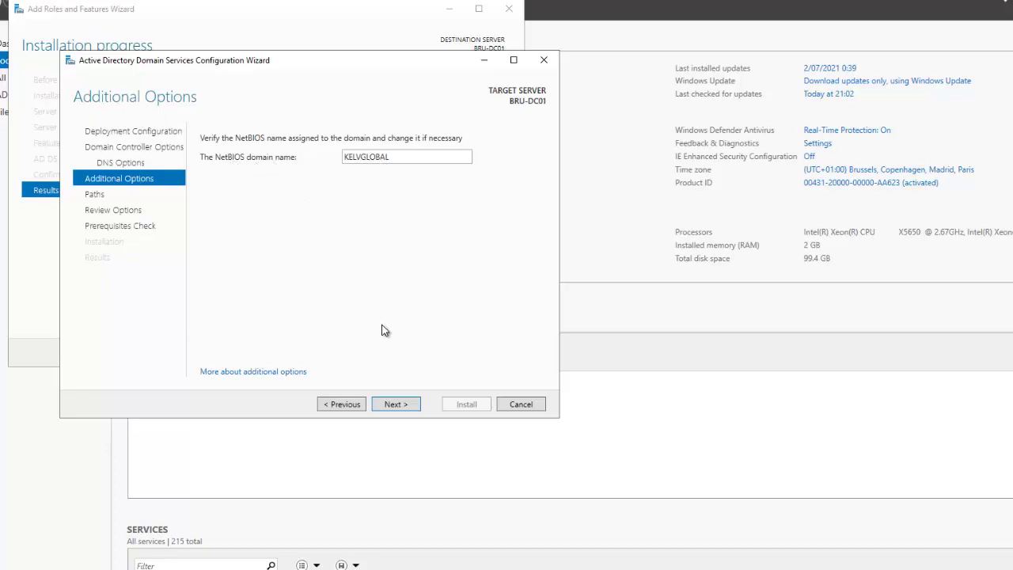
left_click(396, 405)
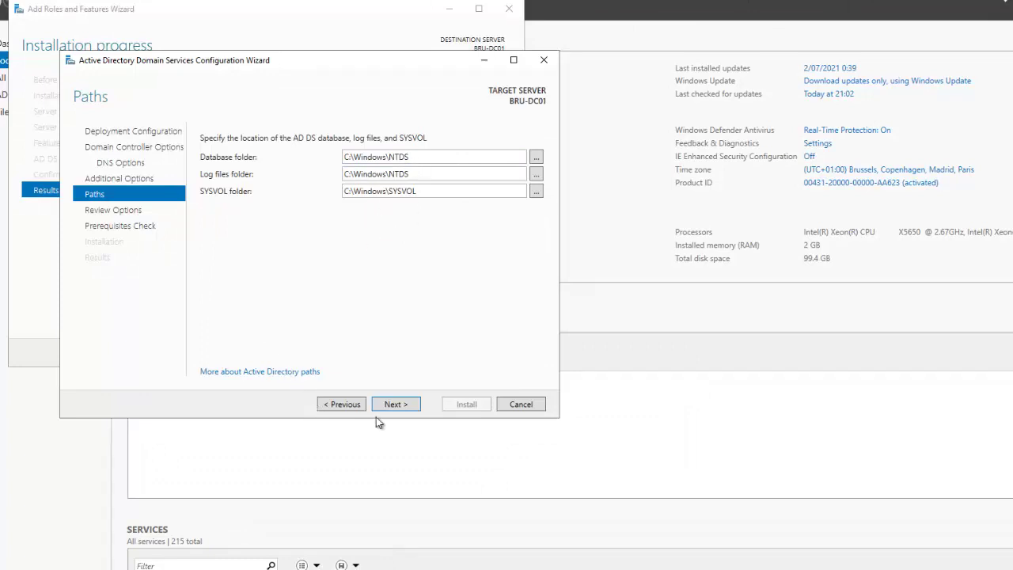
left_click(395, 404)
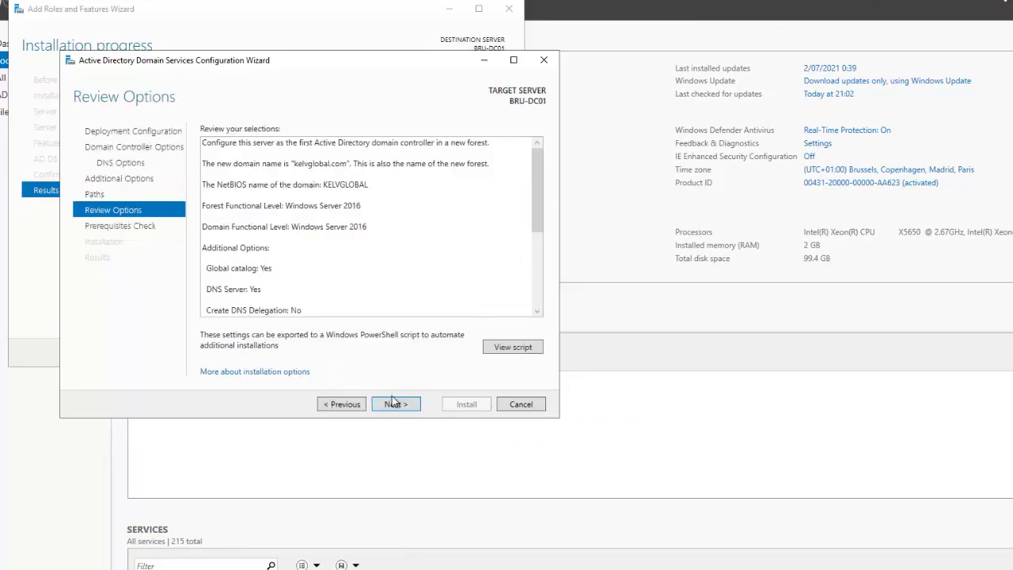
Step: Review the options, pass the prerequisites check and install the domain controller
scroll(504, 236, "down", 3)
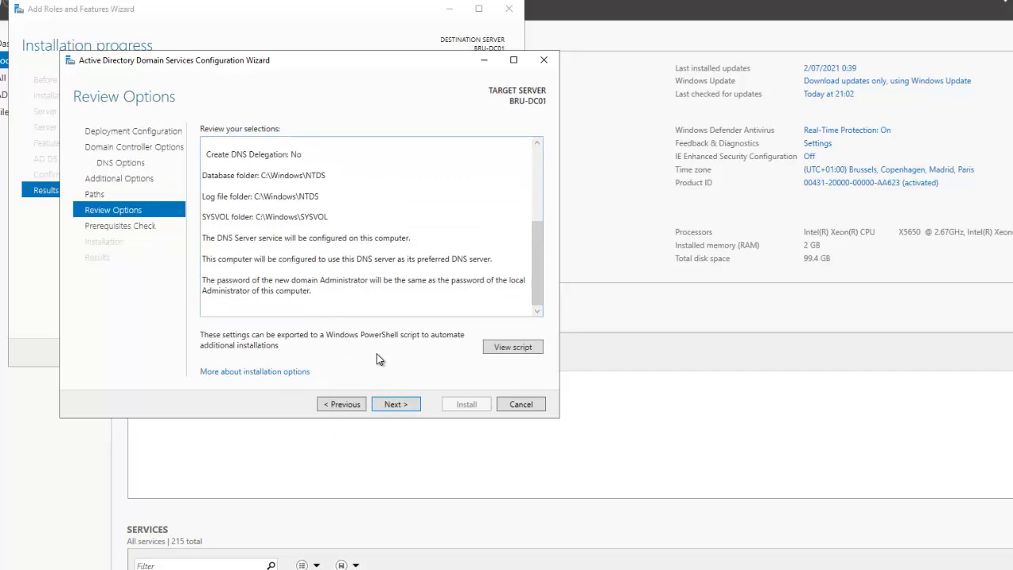
left_click(391, 405)
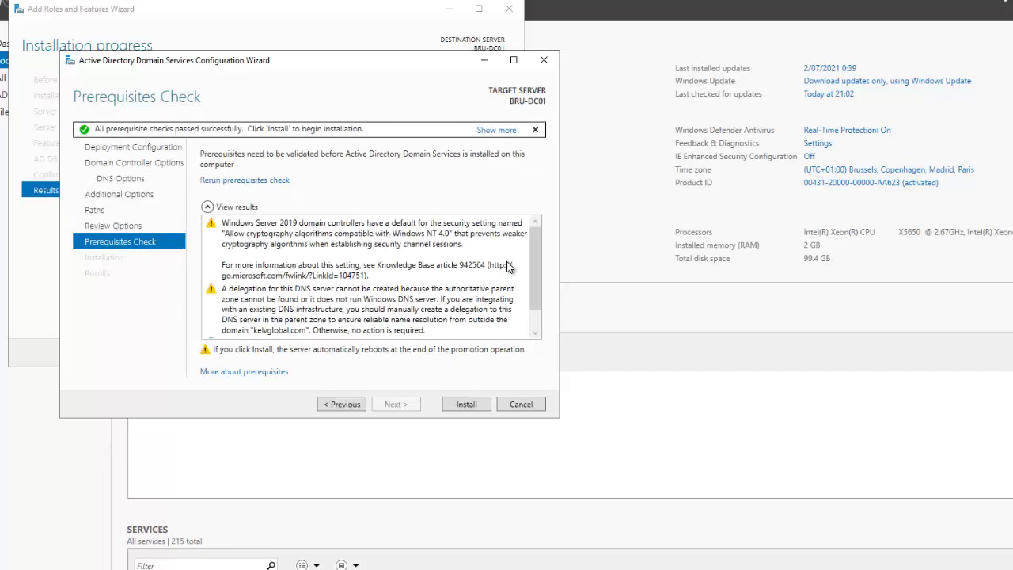
scroll(534, 293, "down", 2)
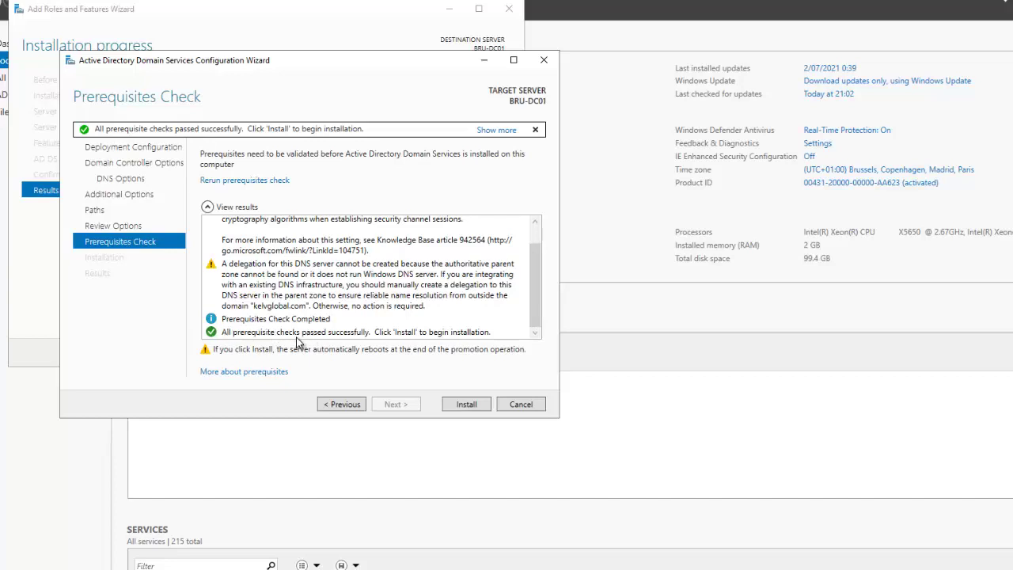
left_click(466, 405)
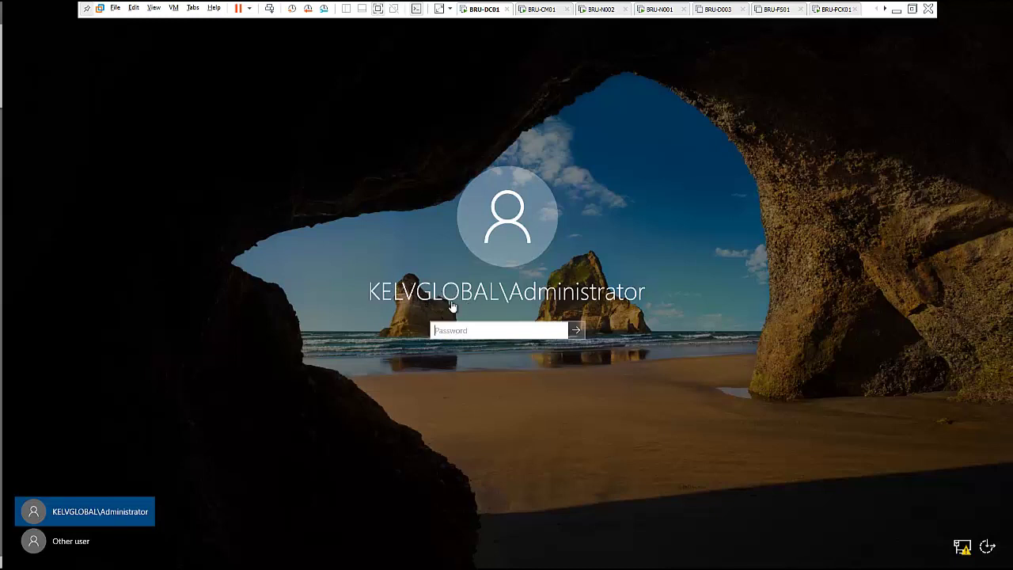
Step: Sign in to BRU-DC01 as KELVGLOBAL\Administrator after the reboot
left_click(487, 330)
key("Return")
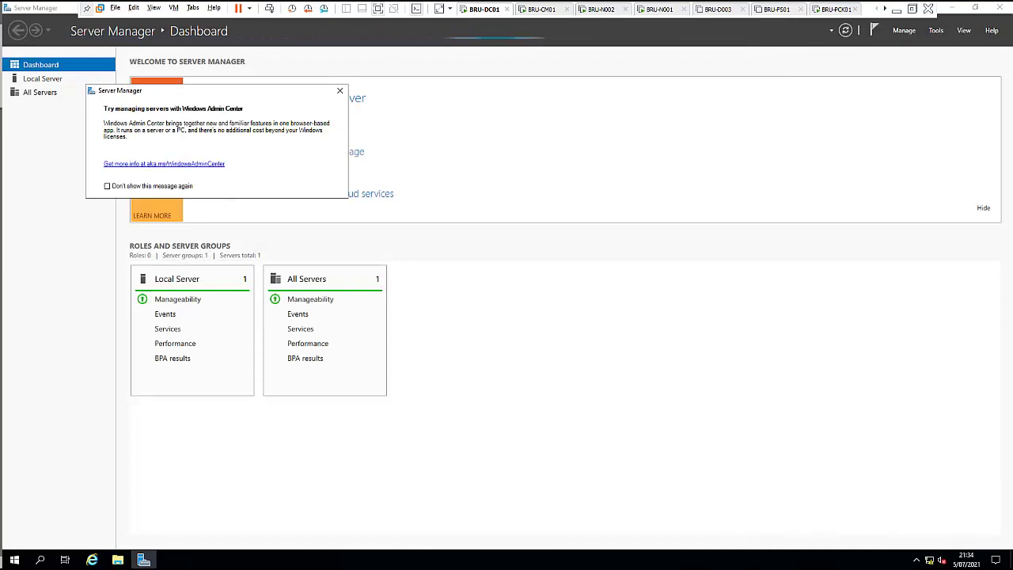
Step: Close the Windows Admin Center notice and open Active Directory Users and Computers from Tools
left_click(340, 94)
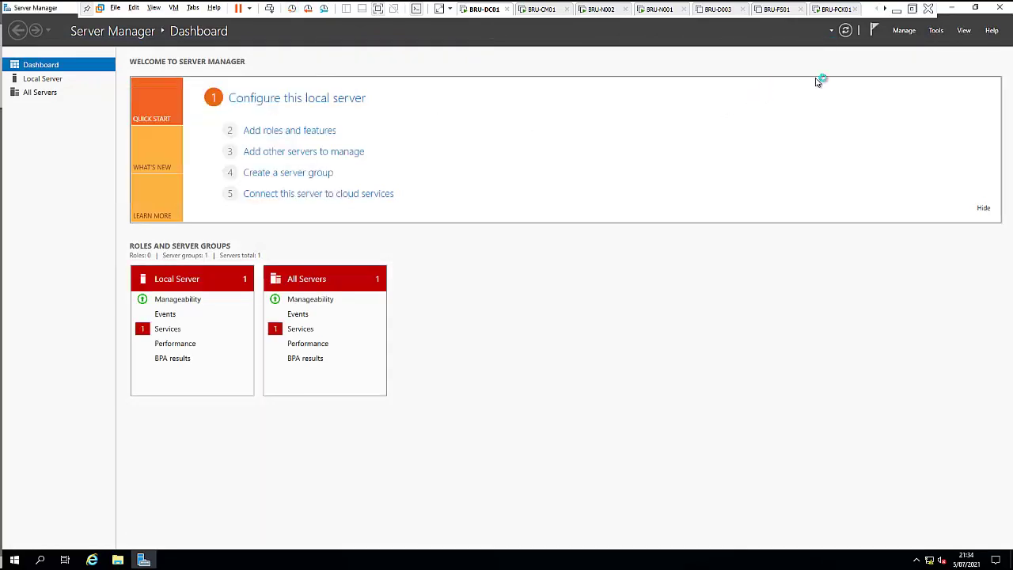
left_click(937, 31)
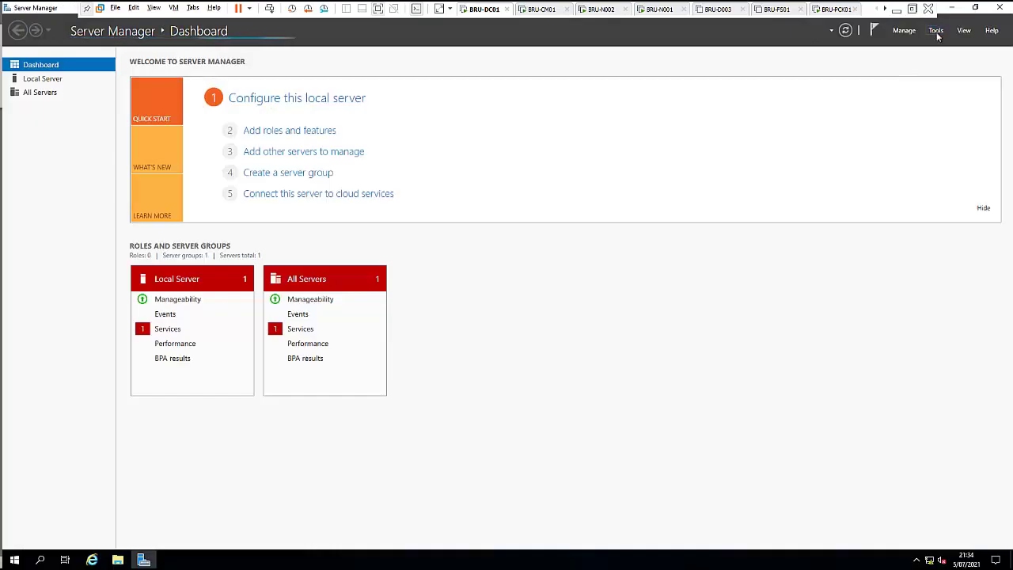
left_click(937, 32)
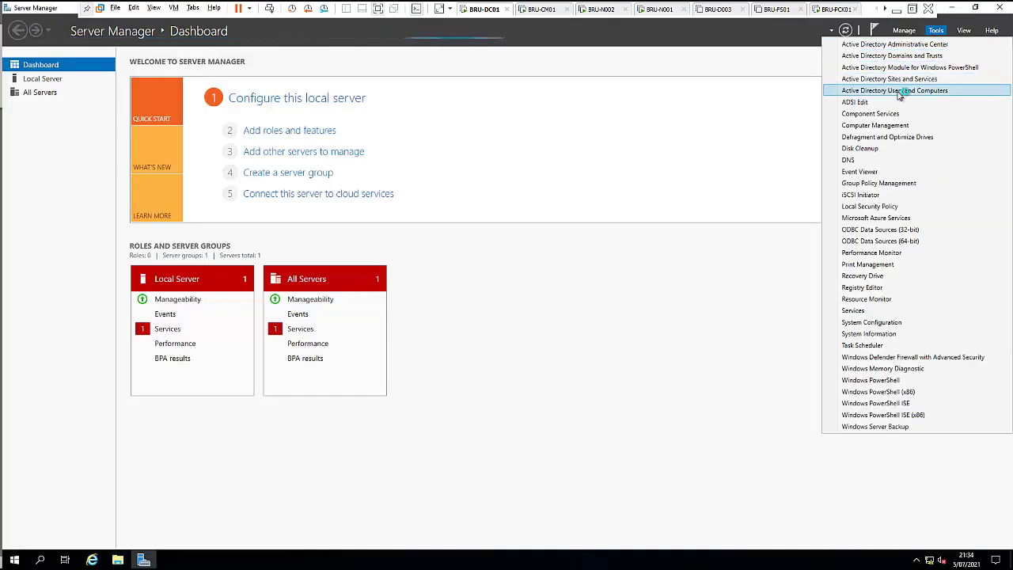
left_click(899, 92)
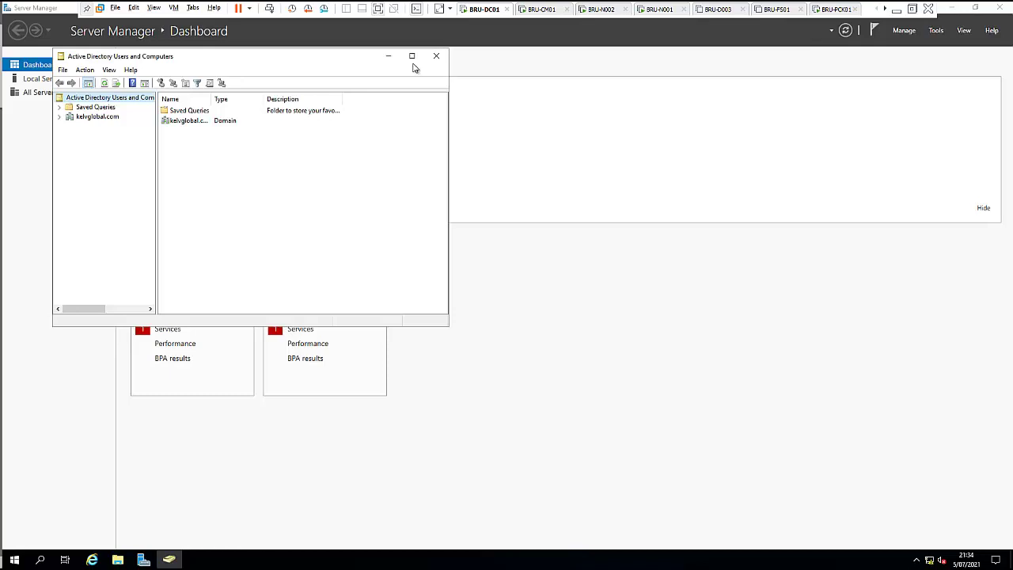
Step: Maximize the console and create a KELVGLOBAL OU in the kelvglobal.com domain
left_click(412, 57)
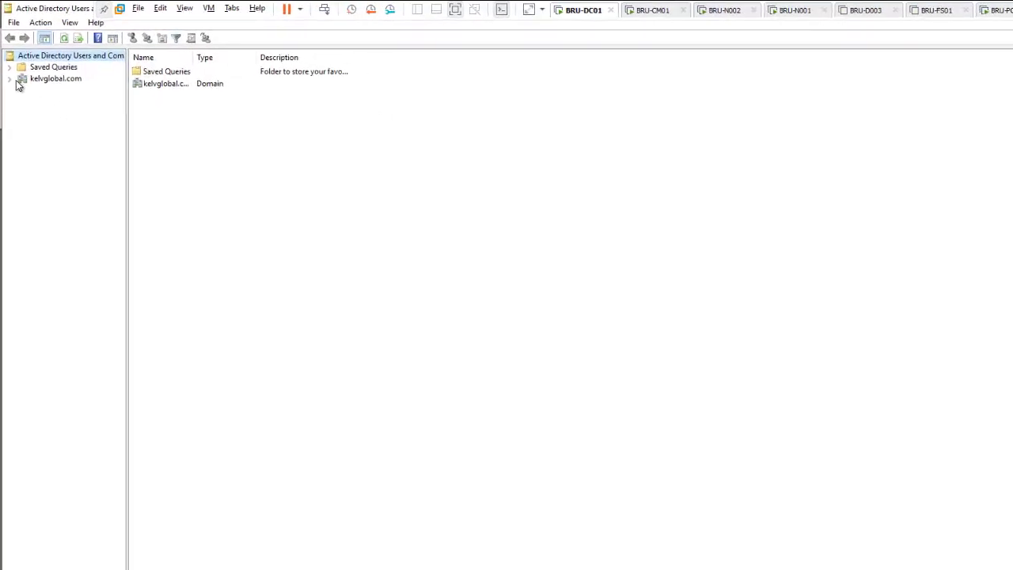
left_click(8, 67)
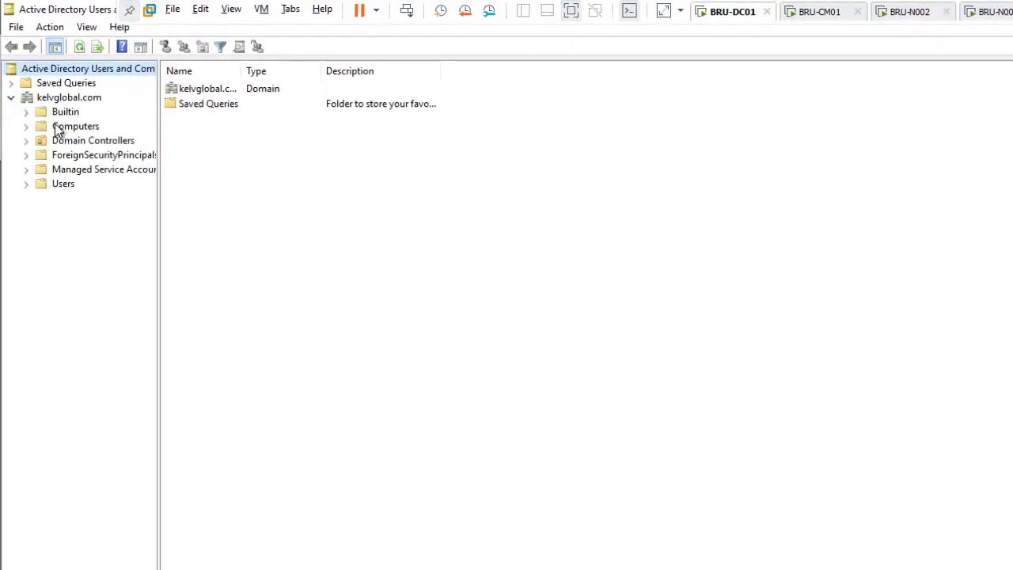
left_click(65, 97)
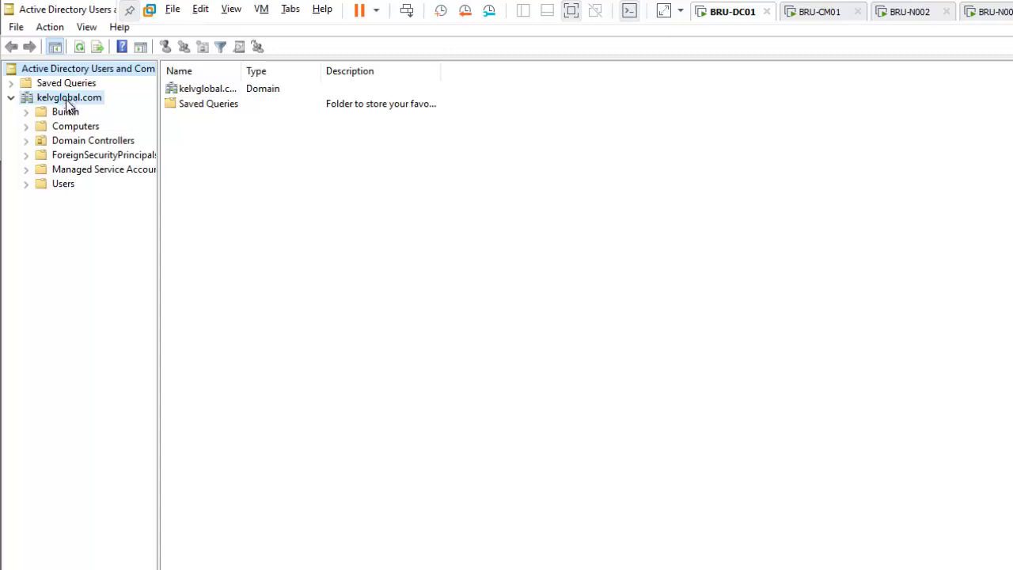
right_click(66, 98)
mouse_move(228, 221)
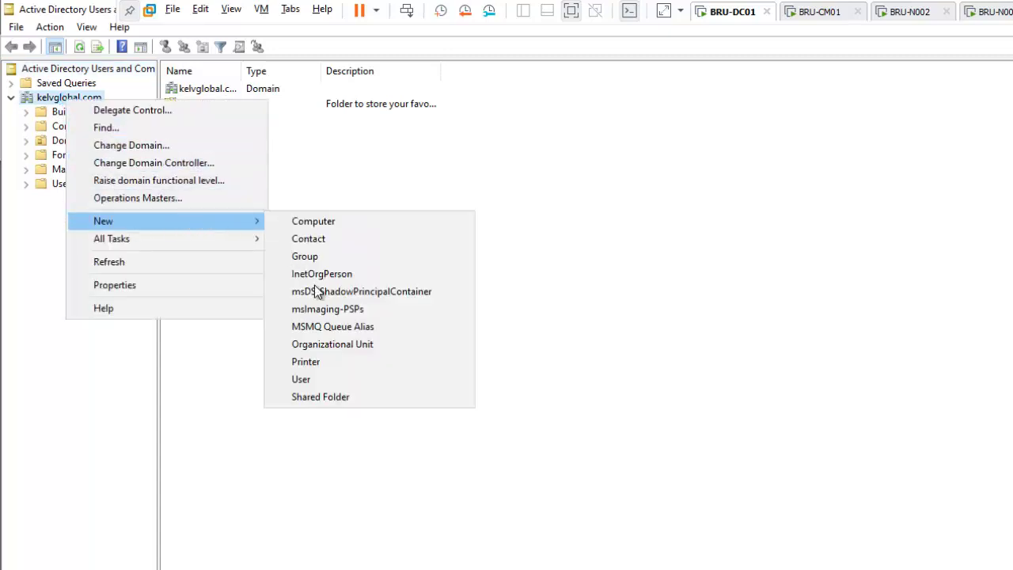
left_click(317, 343)
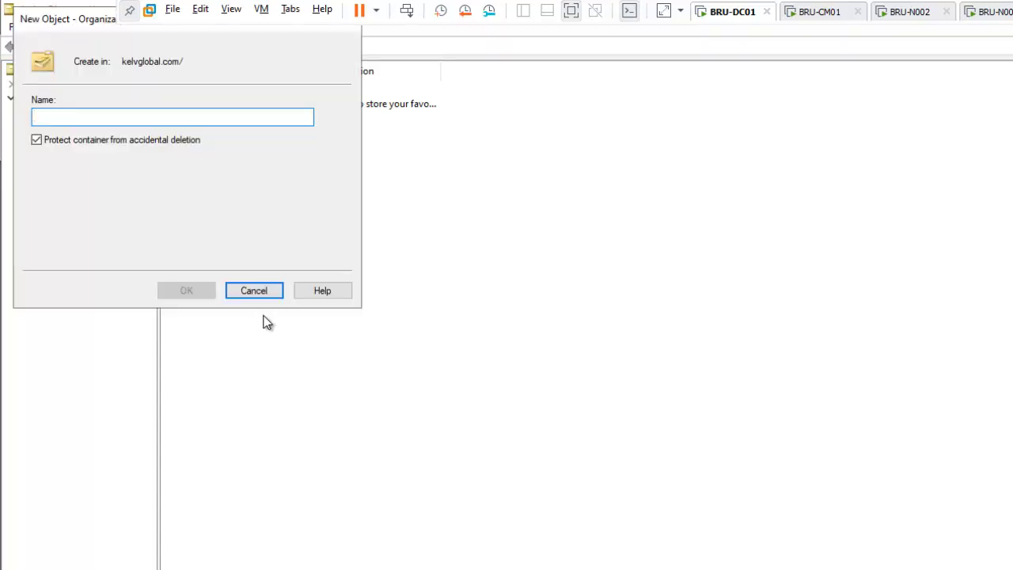
type("KELVGLOBAL")
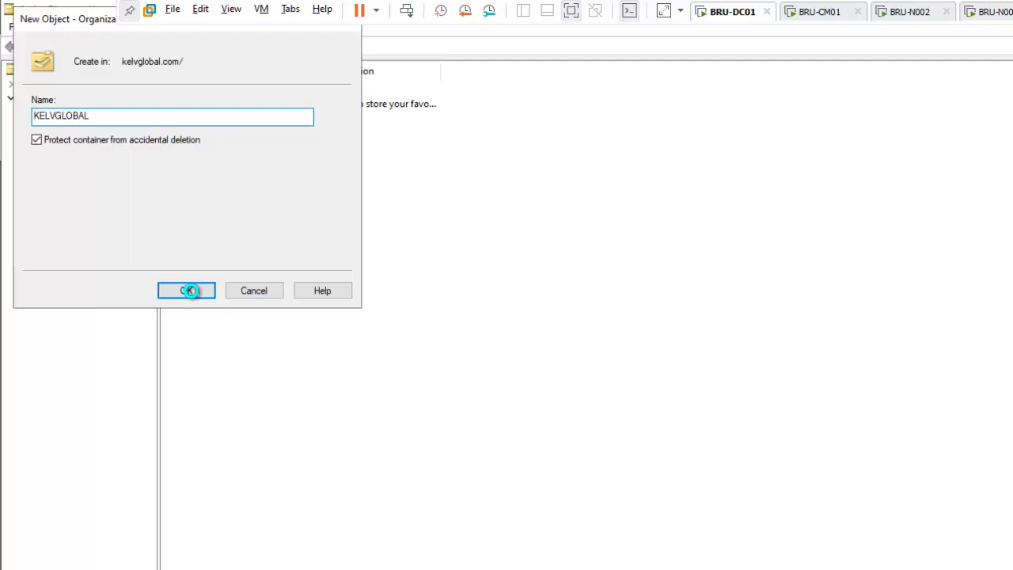
left_click(188, 291)
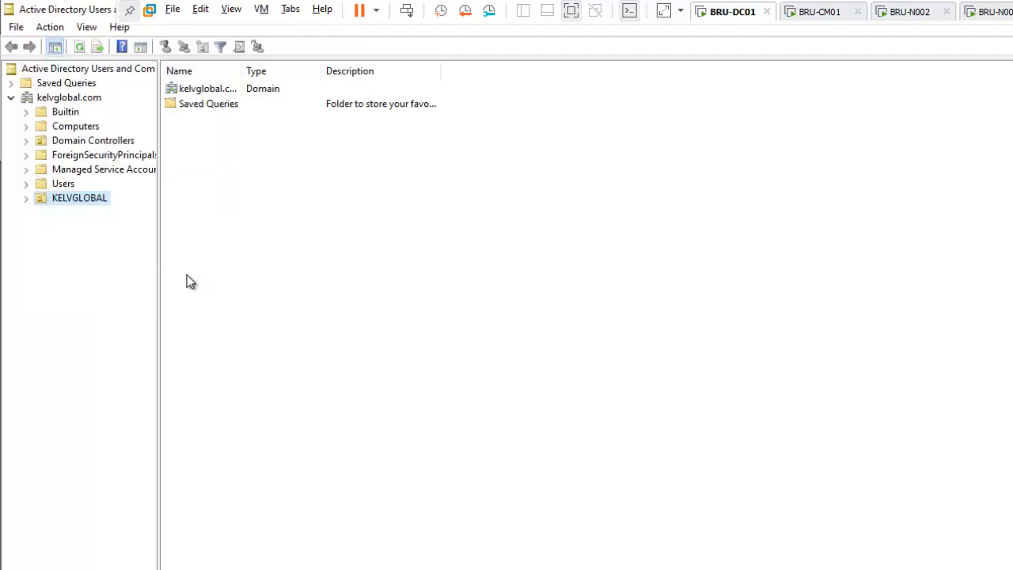
Step: Create a Users OU inside KELVGLOBAL
left_click(63, 196)
right_click(64, 196)
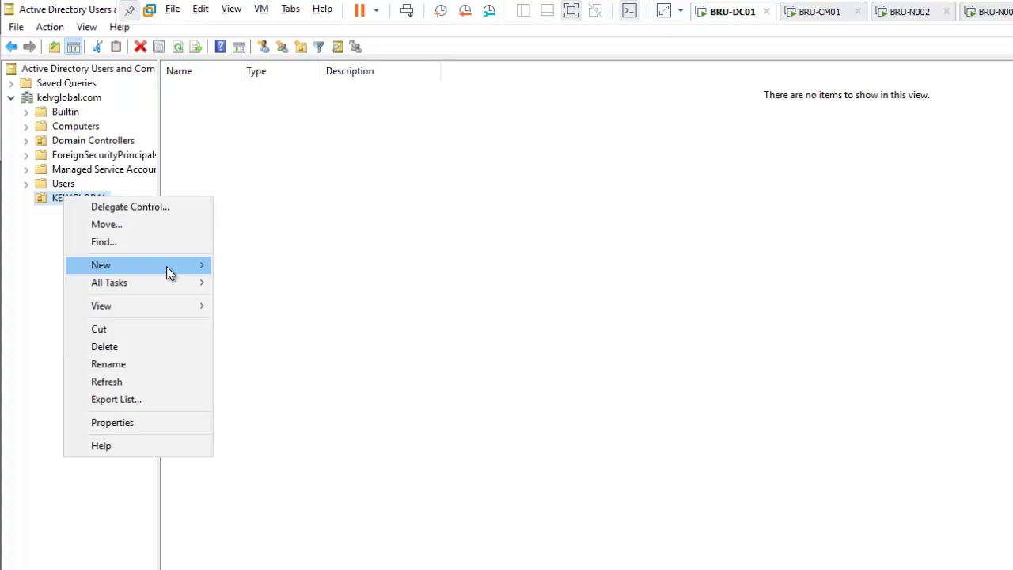
mouse_move(168, 269)
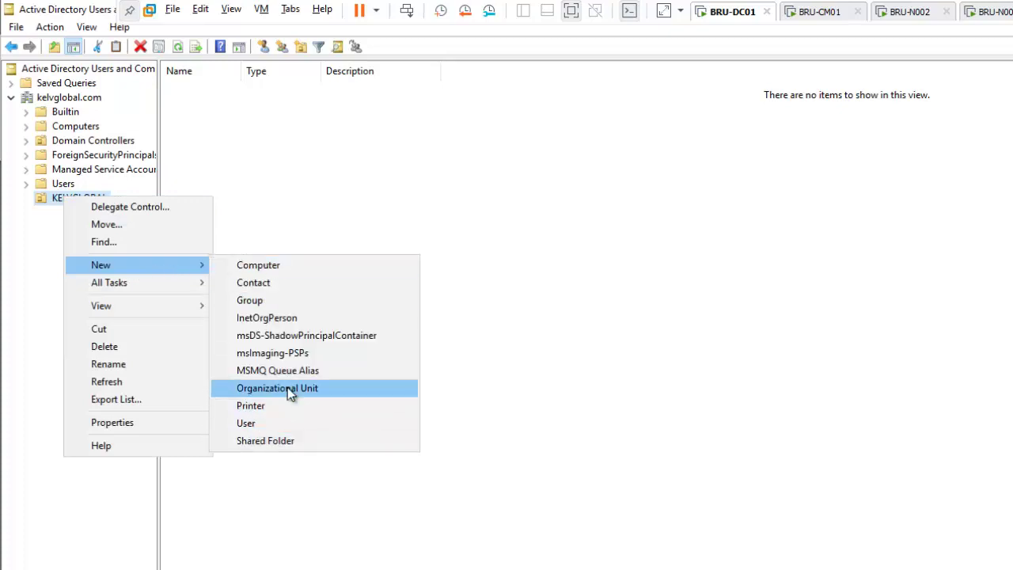
left_click(287, 388)
type("Users")
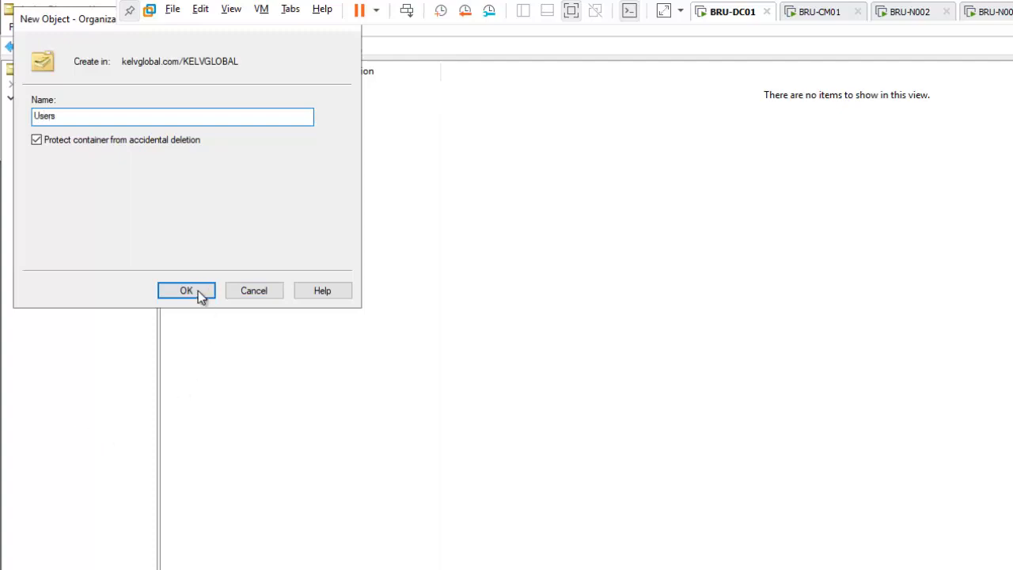
left_click(198, 291)
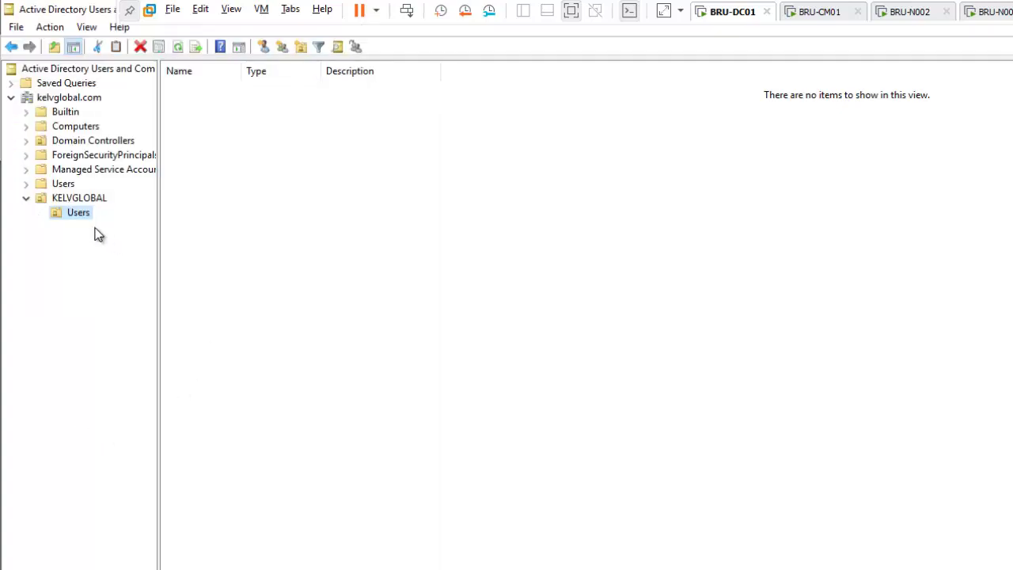
Step: Create an Admin OU inside the Users OU
right_click(79, 214)
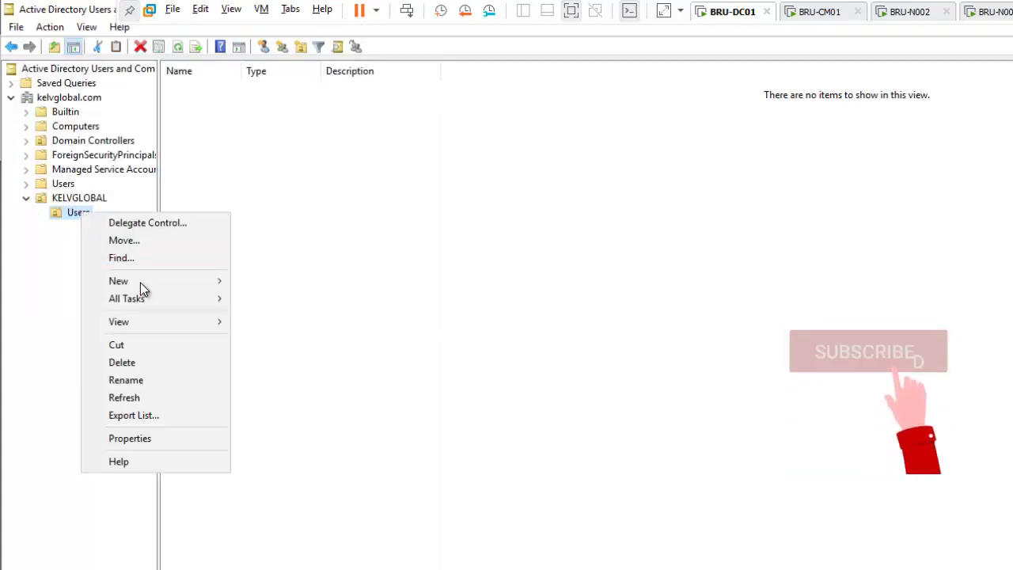
mouse_move(141, 283)
left_click(294, 404)
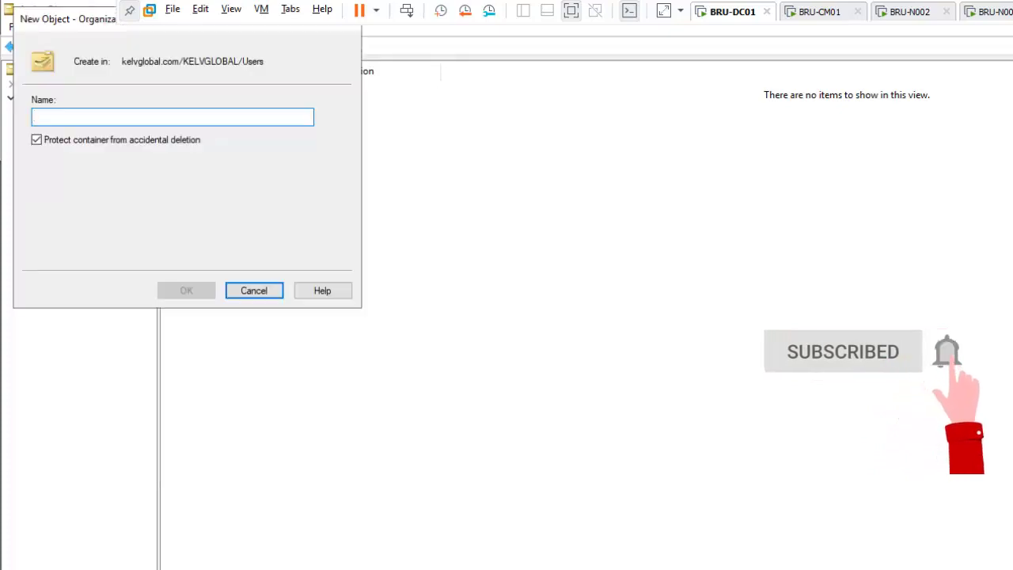
type("Admin")
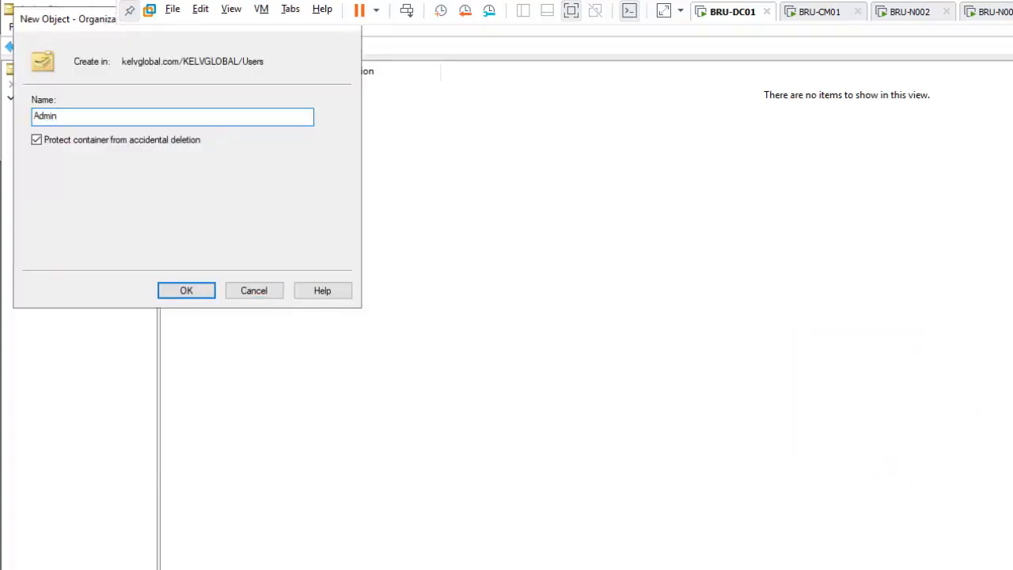
key("Return")
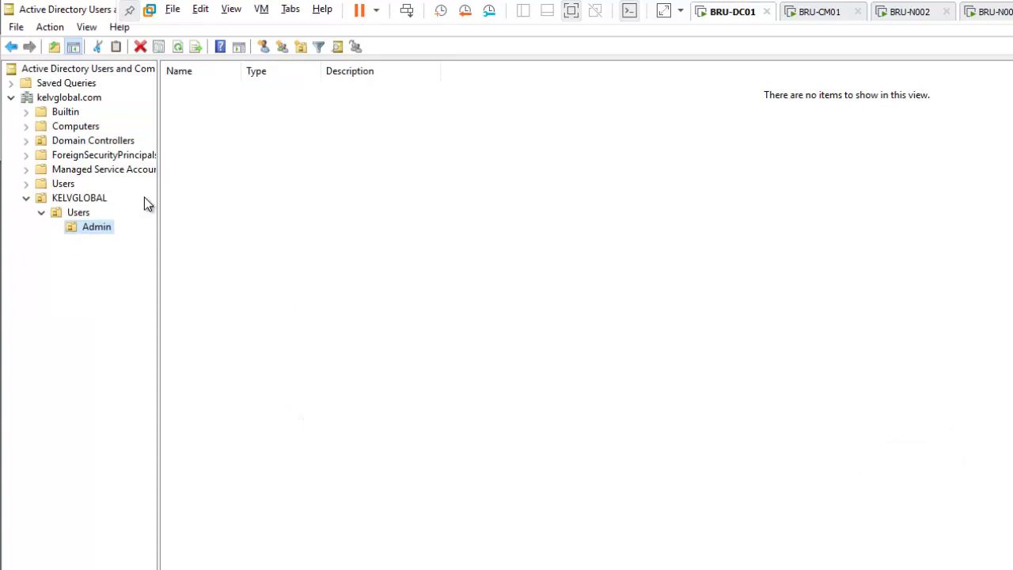
Step: Start a new user in the Admin OU, entering the first name, last name and logon name
right_click(207, 168)
mouse_move(348, 236)
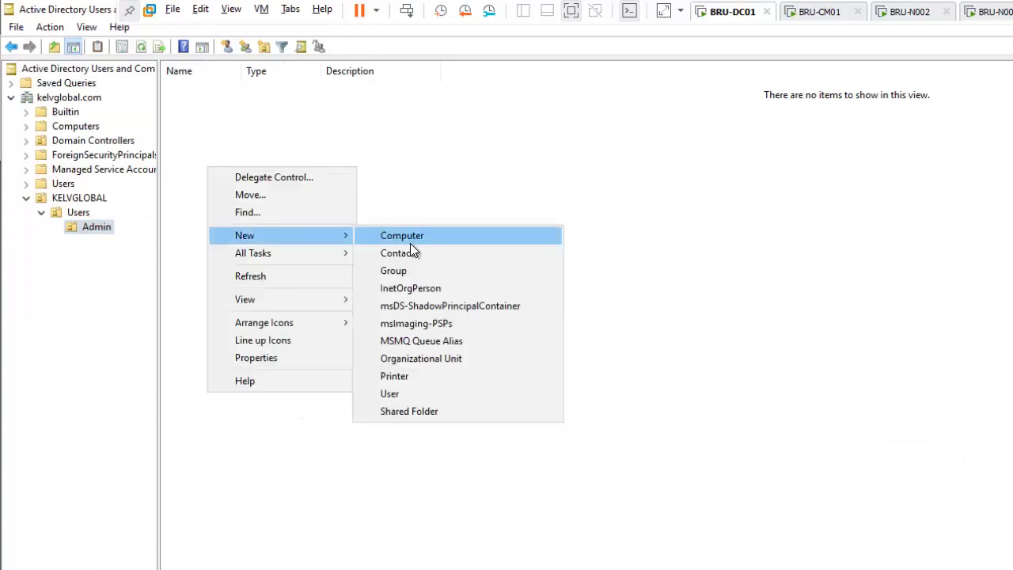
left_click(388, 393)
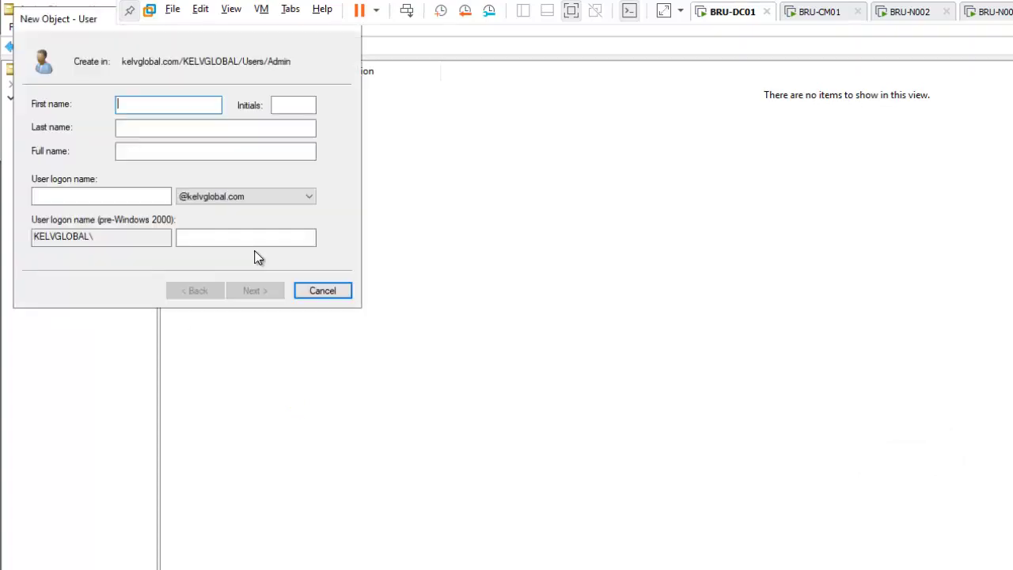
type("Kelvin")
key("Tab")
key("Tab")
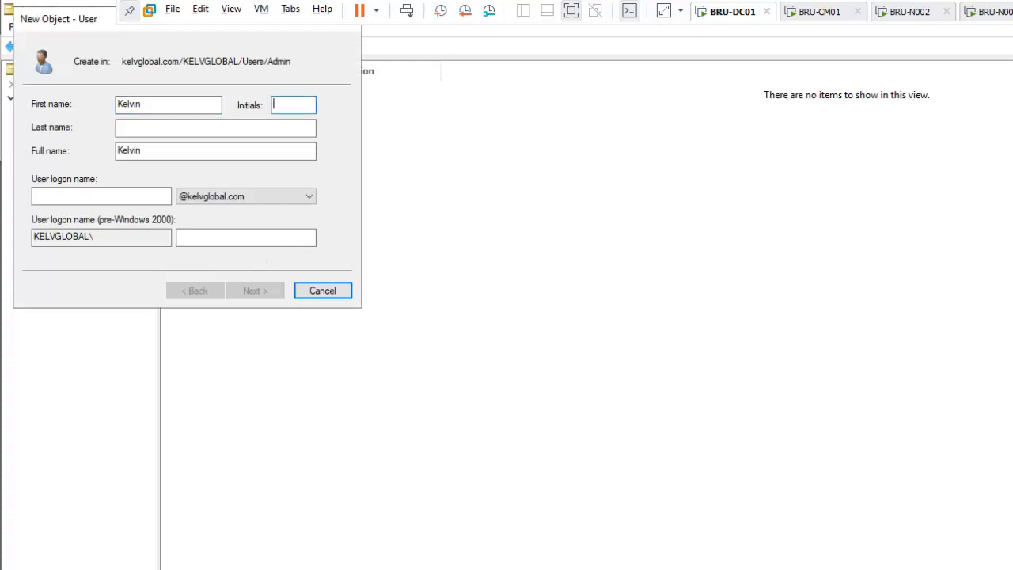
type("Johnson")
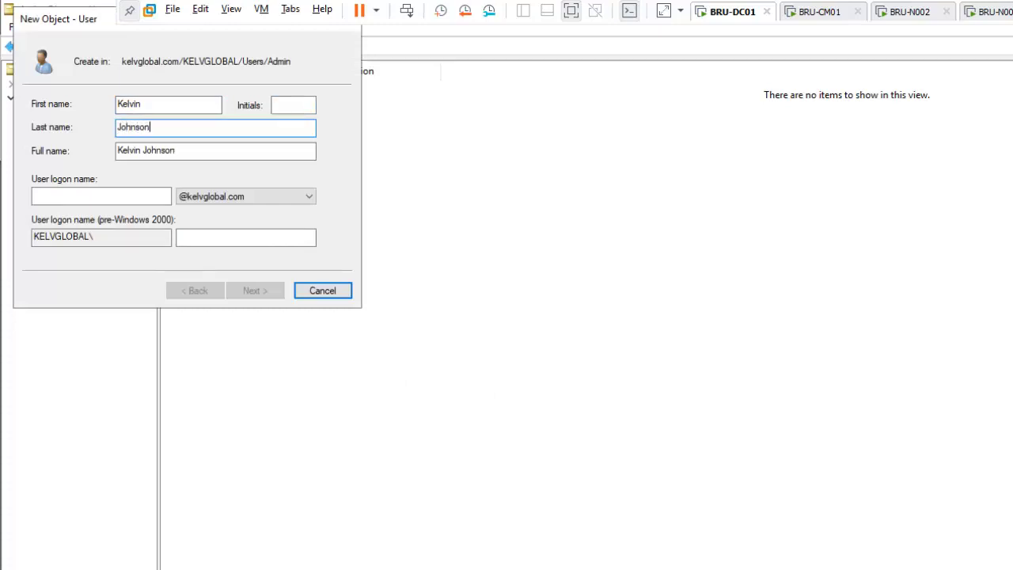
key("Tab")
key("Tab")
type("kelvin")
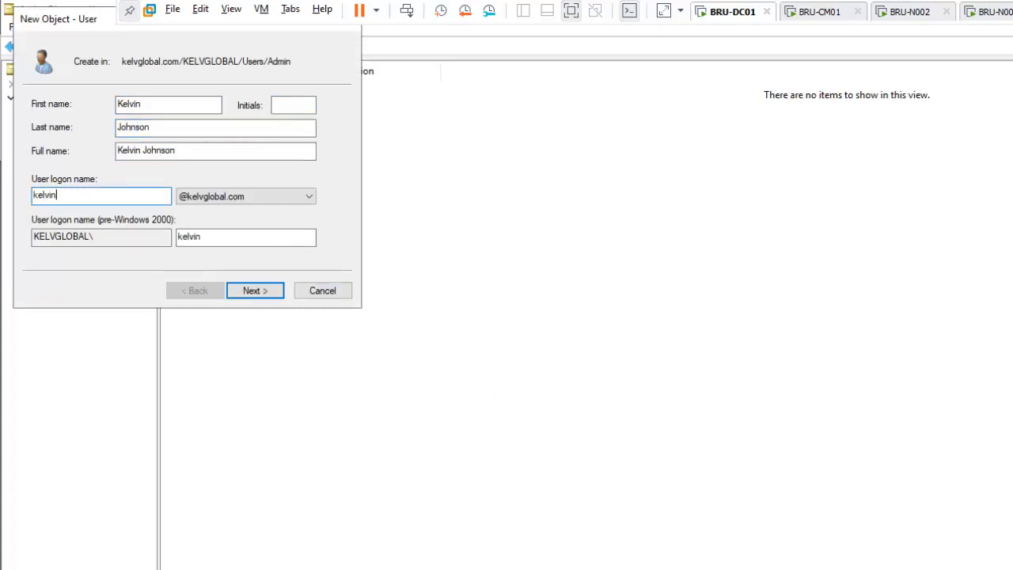
type(".johnson")
Step: Give the user an account password set to never expire, then create the account
left_click(251, 290)
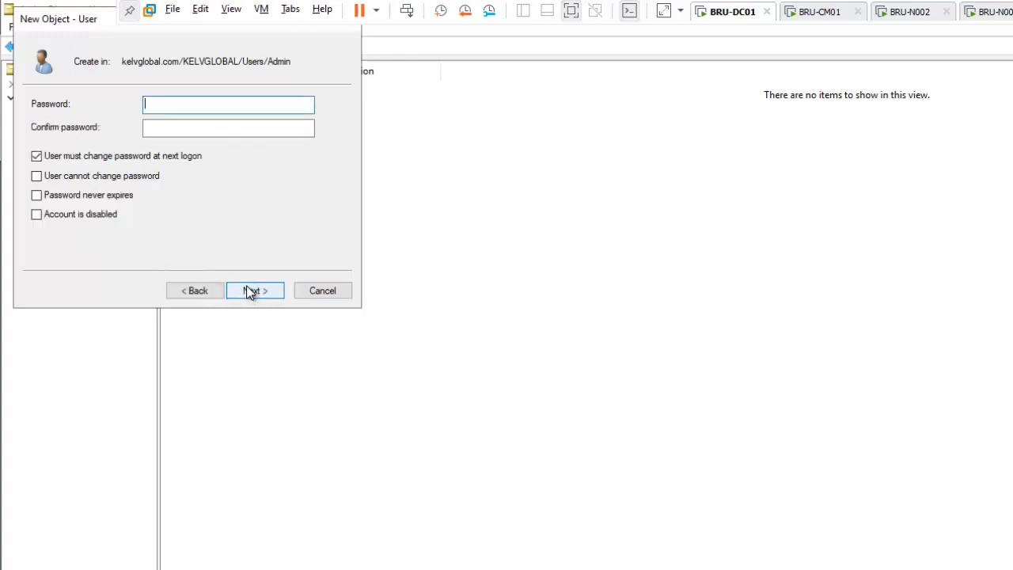
left_click(72, 195)
left_click(177, 105)
type("Password1")
key("Tab")
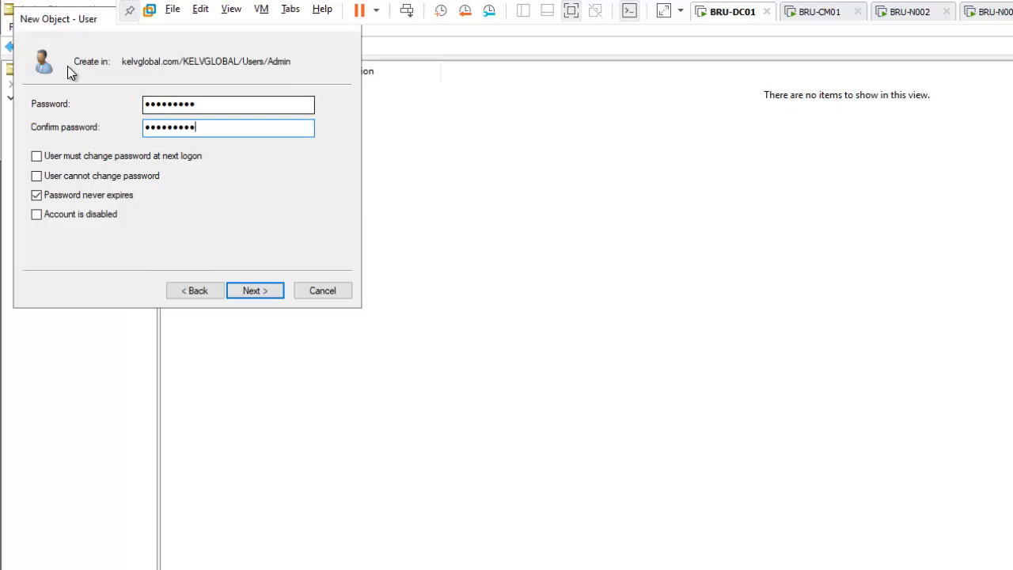
left_click(252, 290)
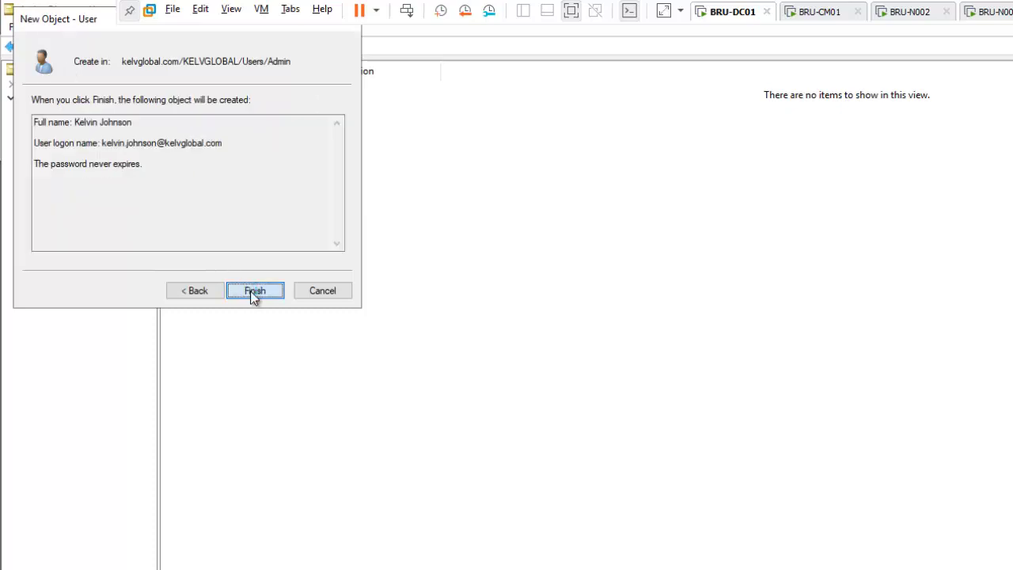
left_click(254, 293)
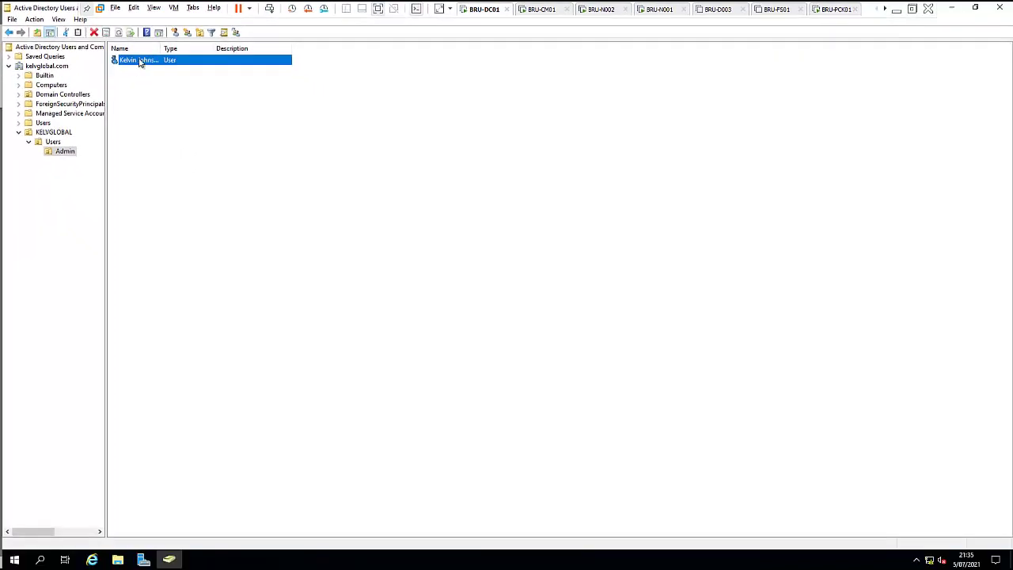
Step: In the new user's Member Of tab, add Domain Admins, Enterprise Admins and Schema Admins, then apply
right_click(139, 61)
left_click(180, 205)
left_click(438, 159)
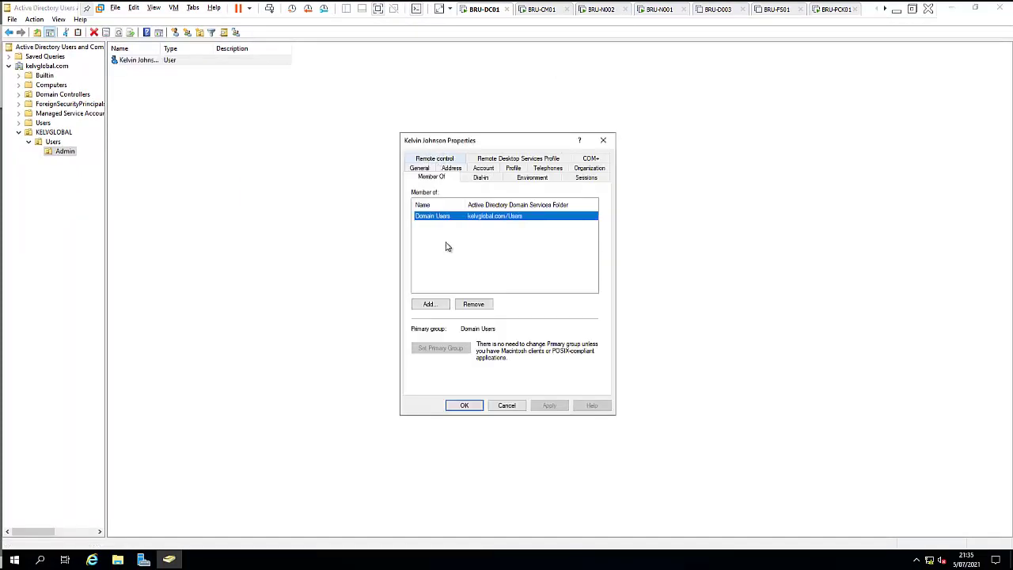
left_click(438, 304)
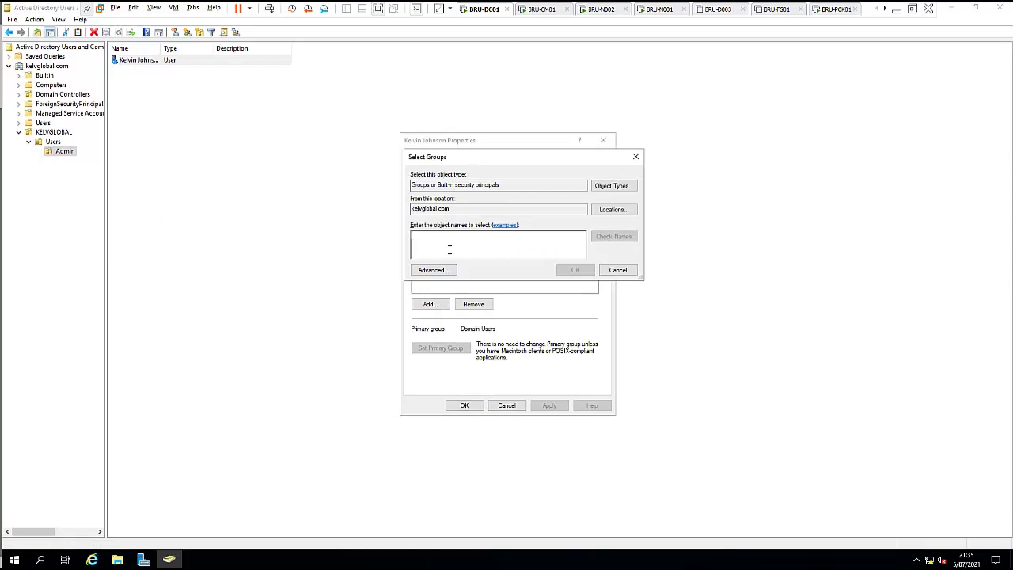
type("domain ad")
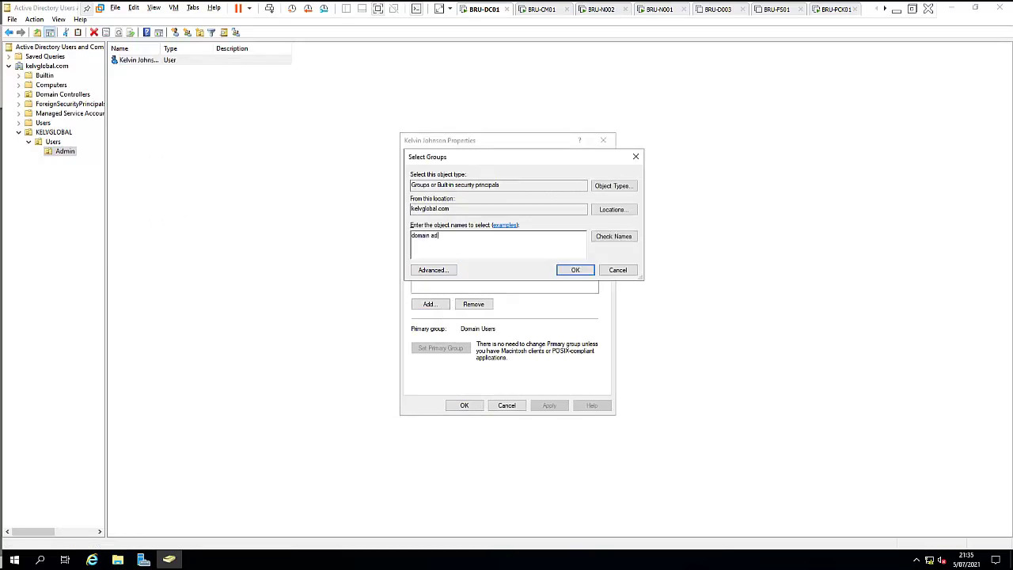
left_click(613, 236)
left_click(622, 236)
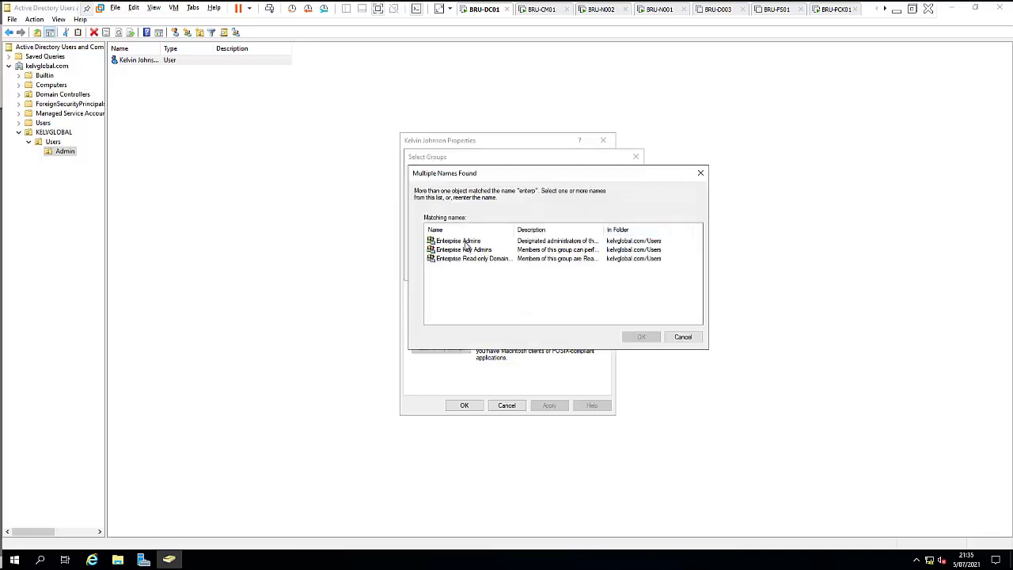
double_click(466, 242)
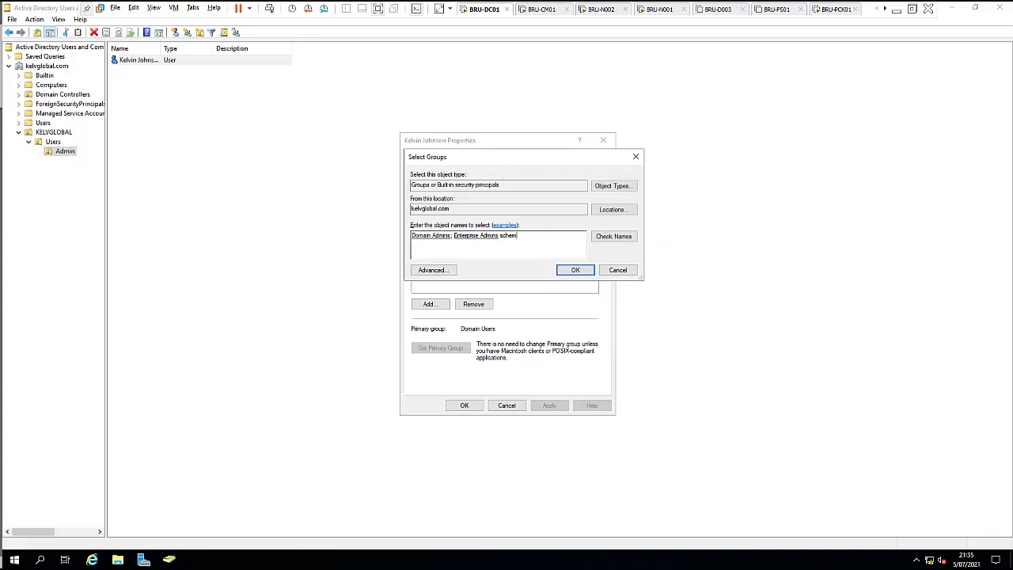
type("; schem")
key("Return")
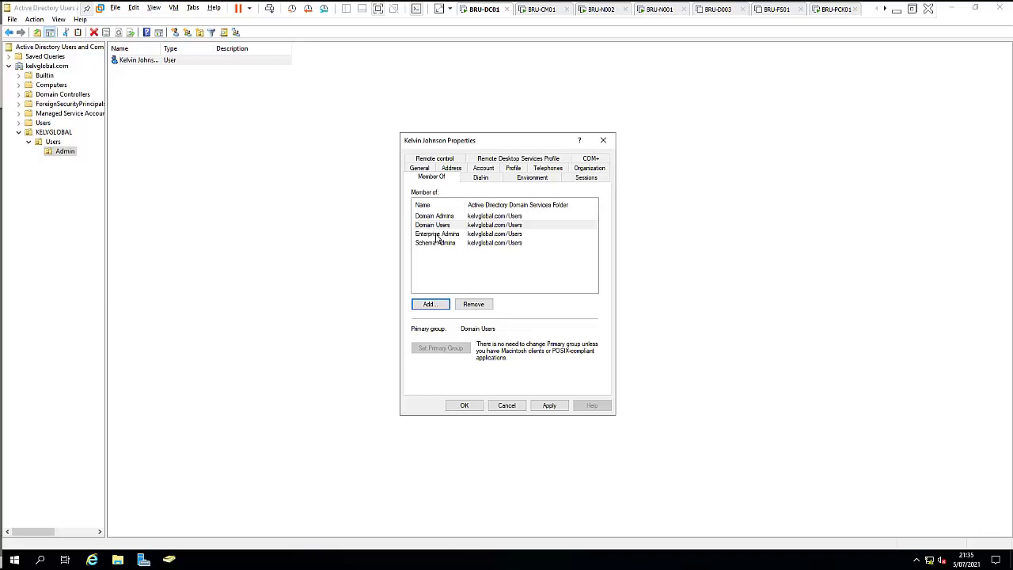
left_click(548, 406)
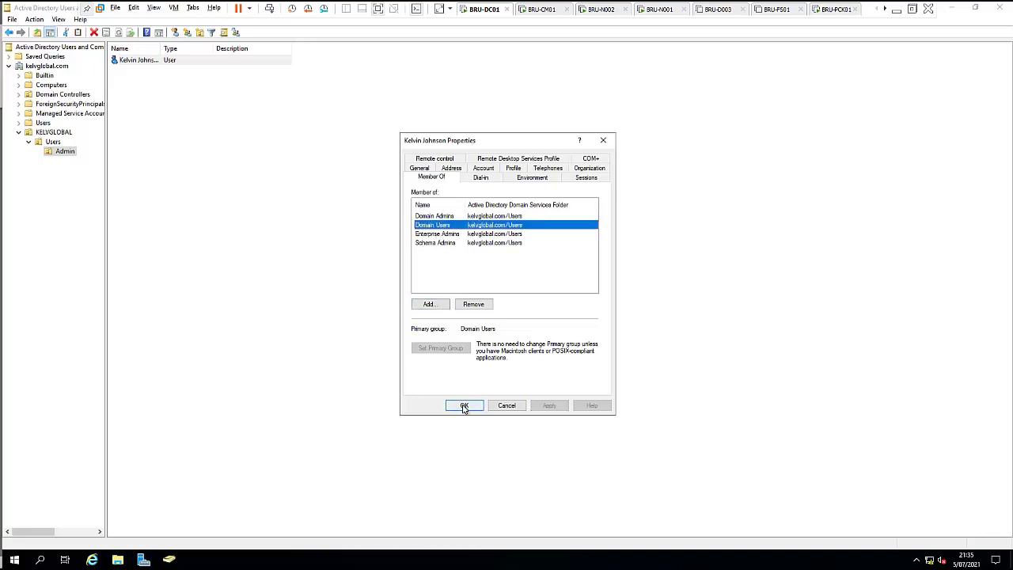
left_click(464, 407)
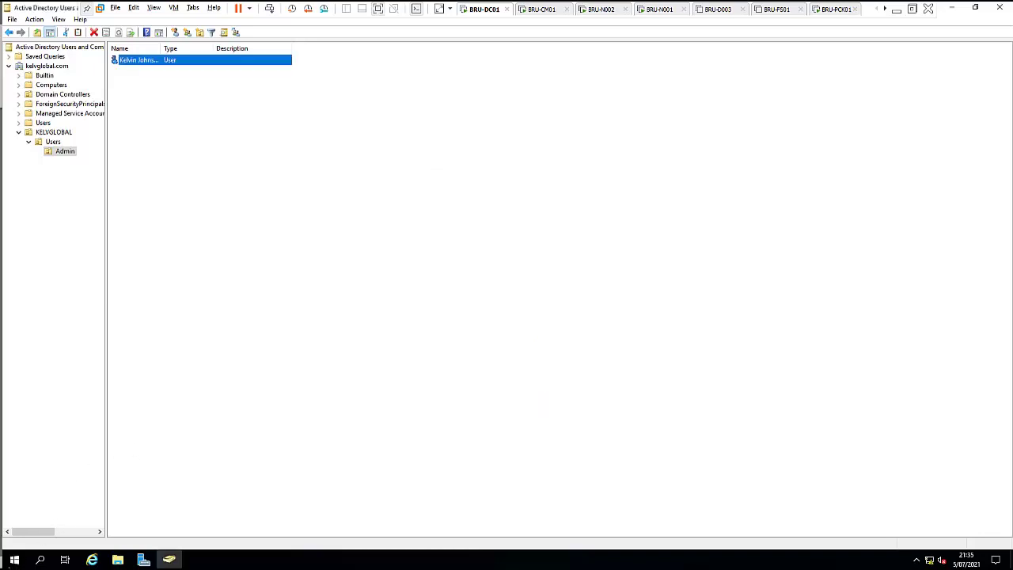
Step: Sign out of the current session on BRU-DC01
right_click(14, 560)
mouse_move(59, 528)
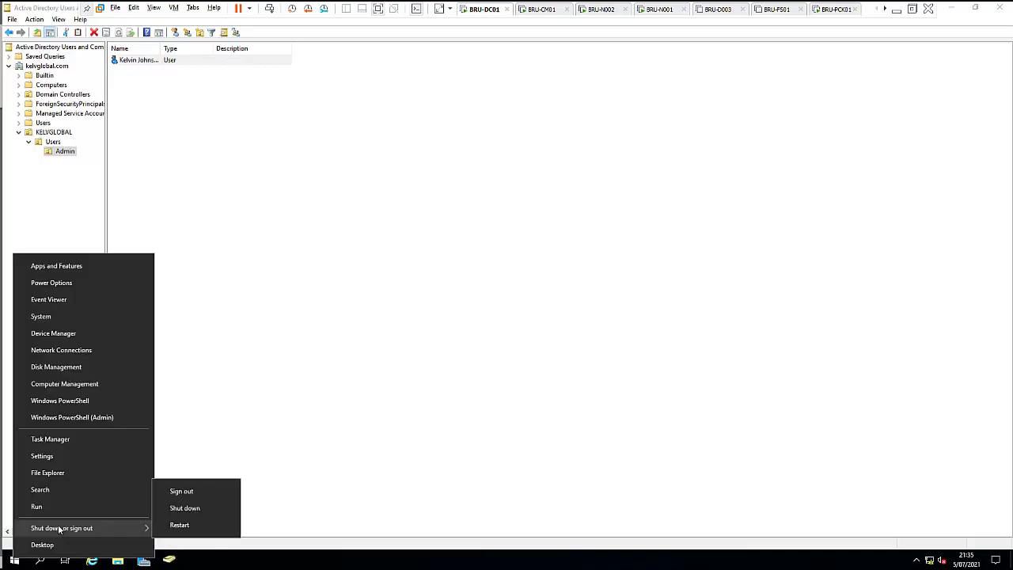
left_click(181, 491)
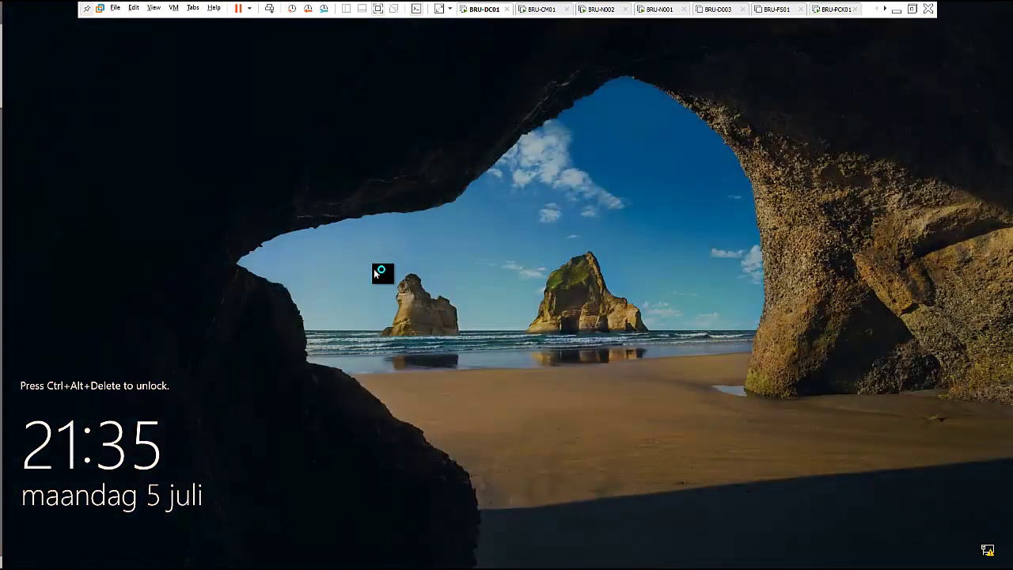
Step: Send Ctrl+Alt+Del and sign in as Other user with the new admin account's credentials
left_click(173, 8)
left_click(190, 57)
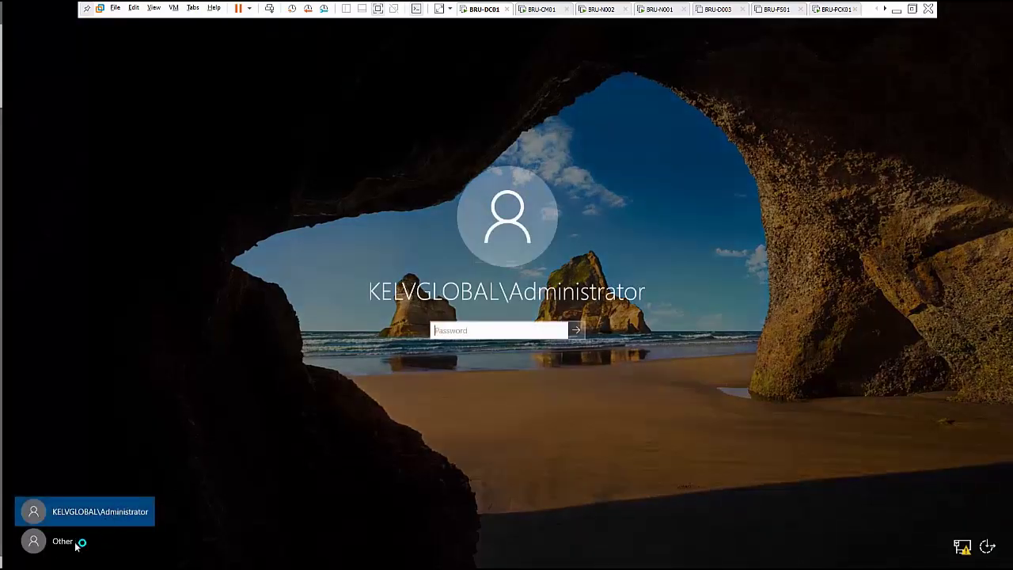
left_click(64, 542)
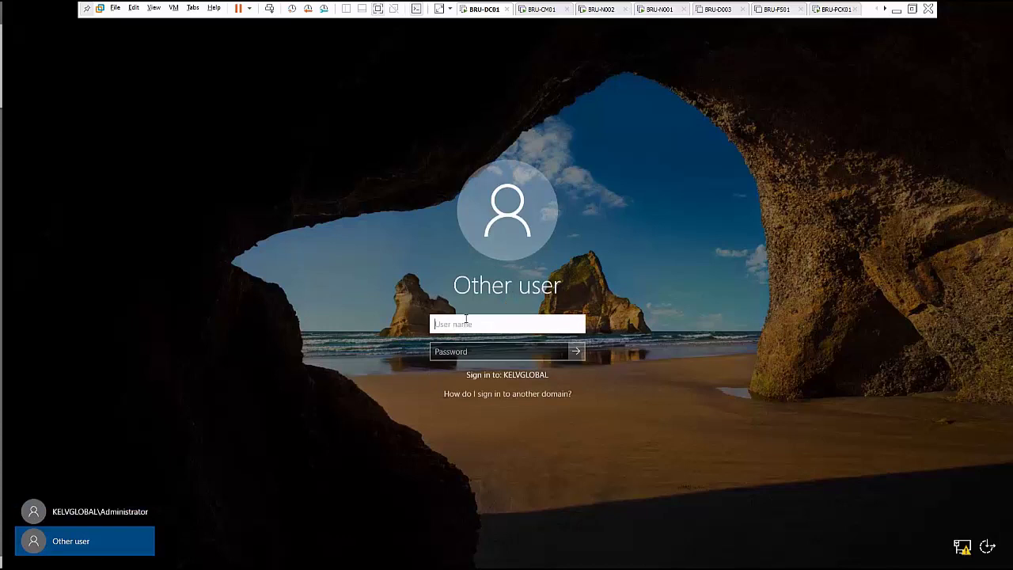
type("kelvin.johnson")
key("Tab")
type("P")
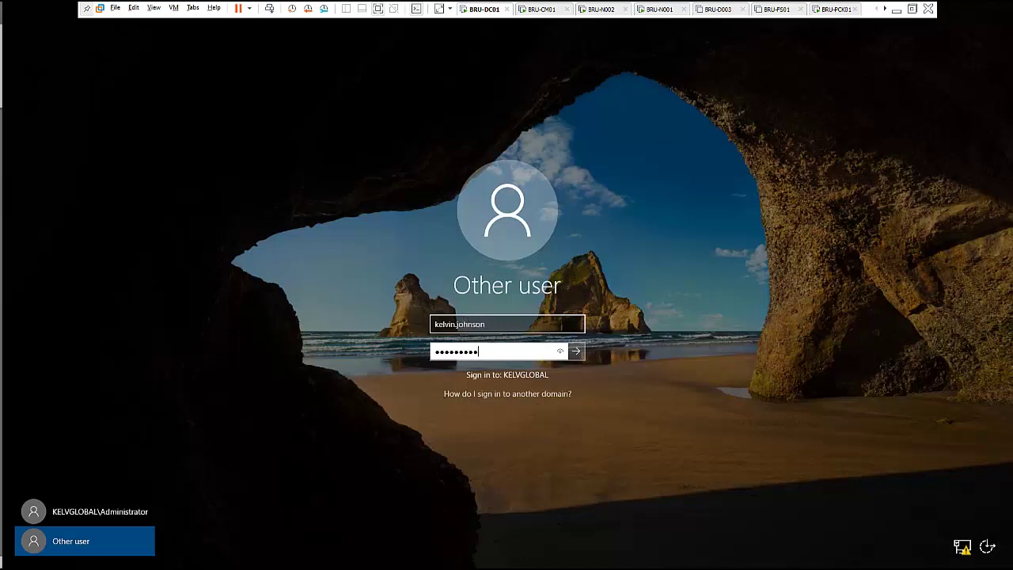
key("Return")
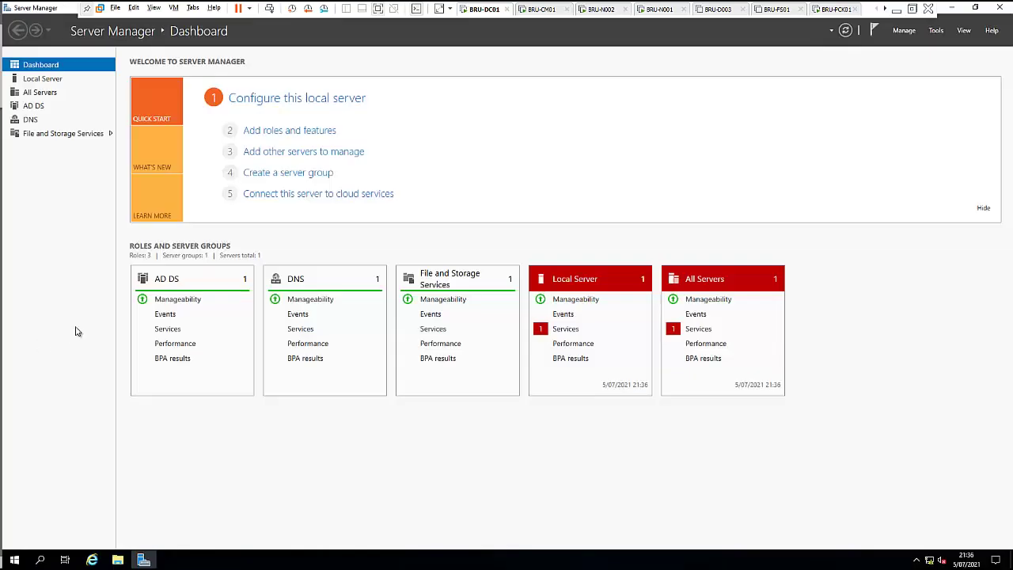
Step: On BRU-CM01, change the computer's membership from workgroup to the kelvglobal.com domain
left_click(539, 11)
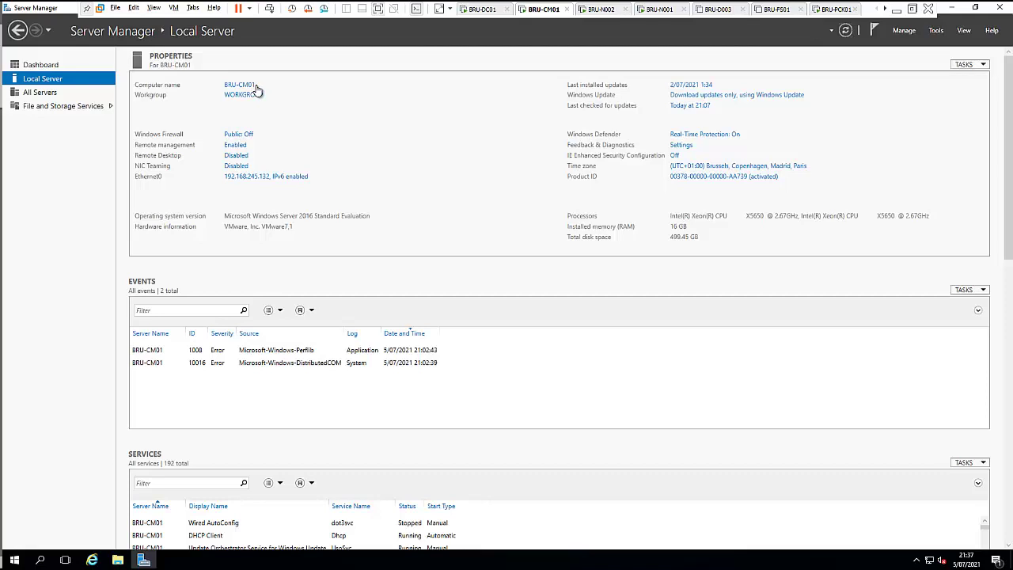
left_click(238, 96)
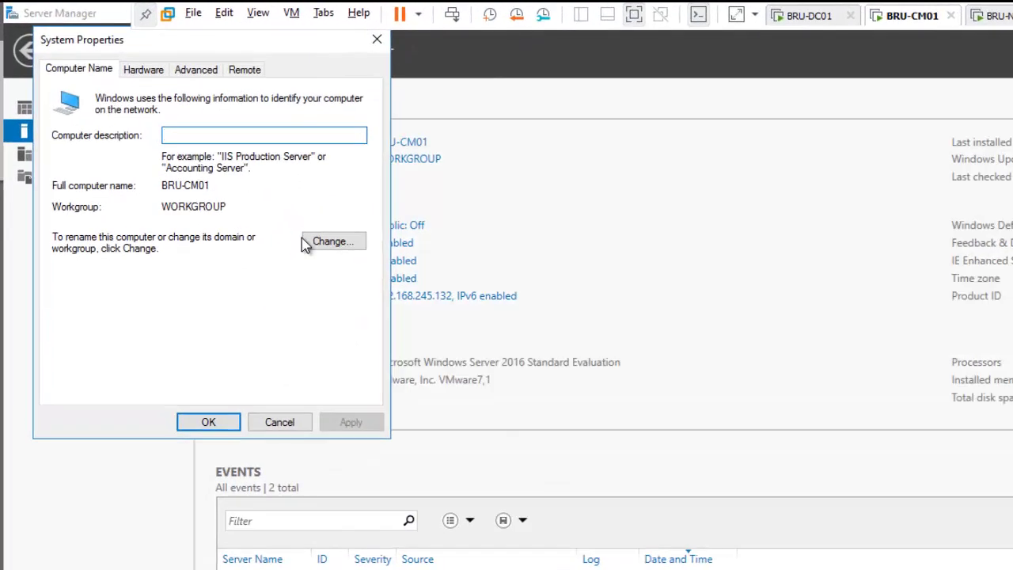
left_click(333, 242)
left_click(95, 277)
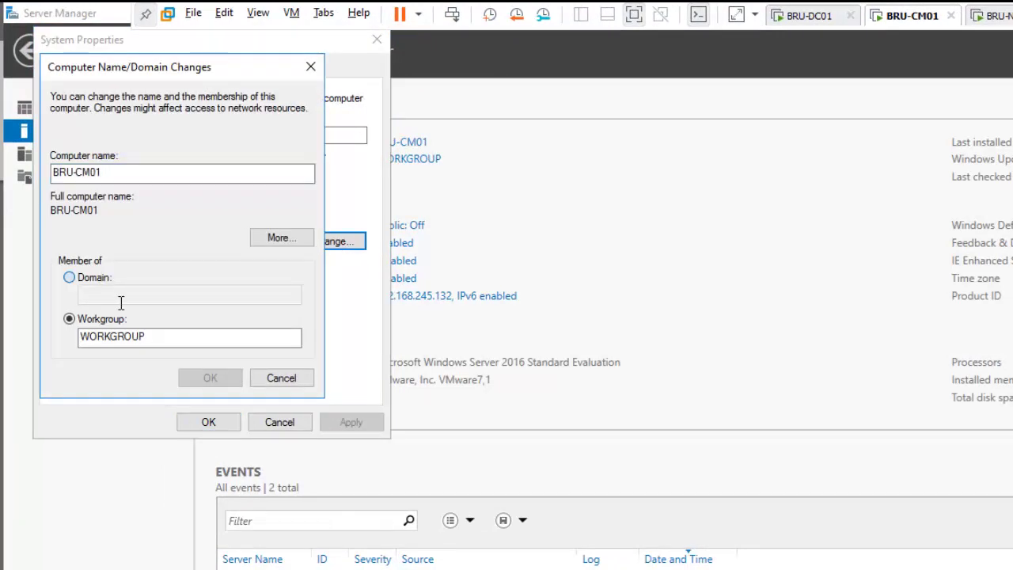
type("kel")
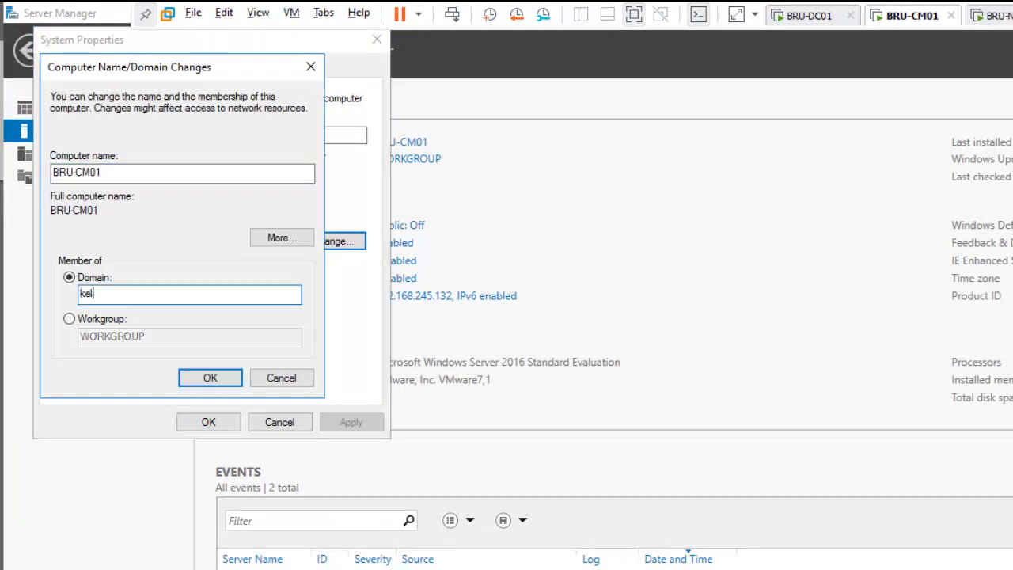
type("vglobal.com")
left_click(213, 379)
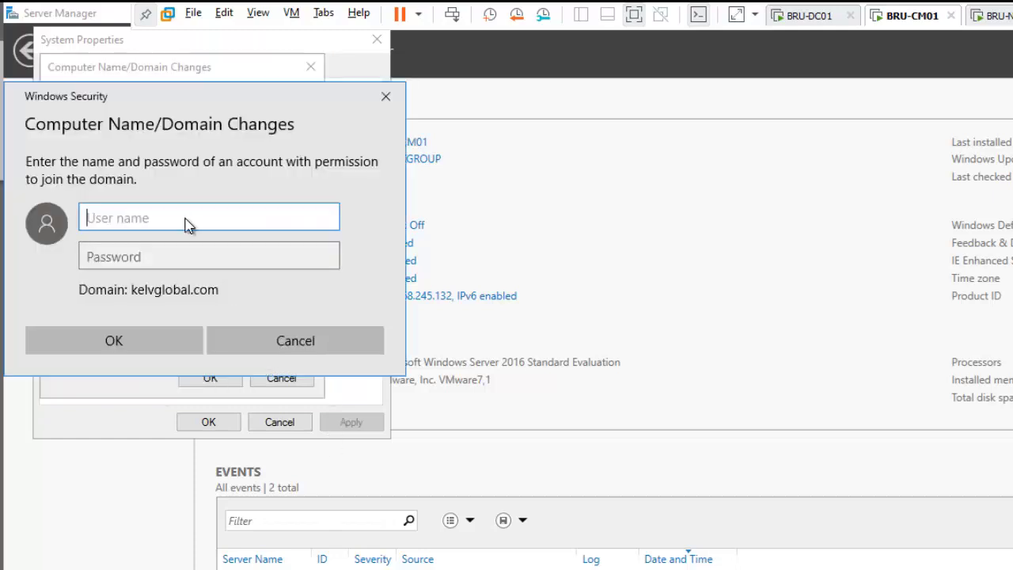
Step: Authorize the join with the new admin account, acknowledge the welcome and restart notices, and close System Properties
type("kelvin.johnson")
key("Tab")
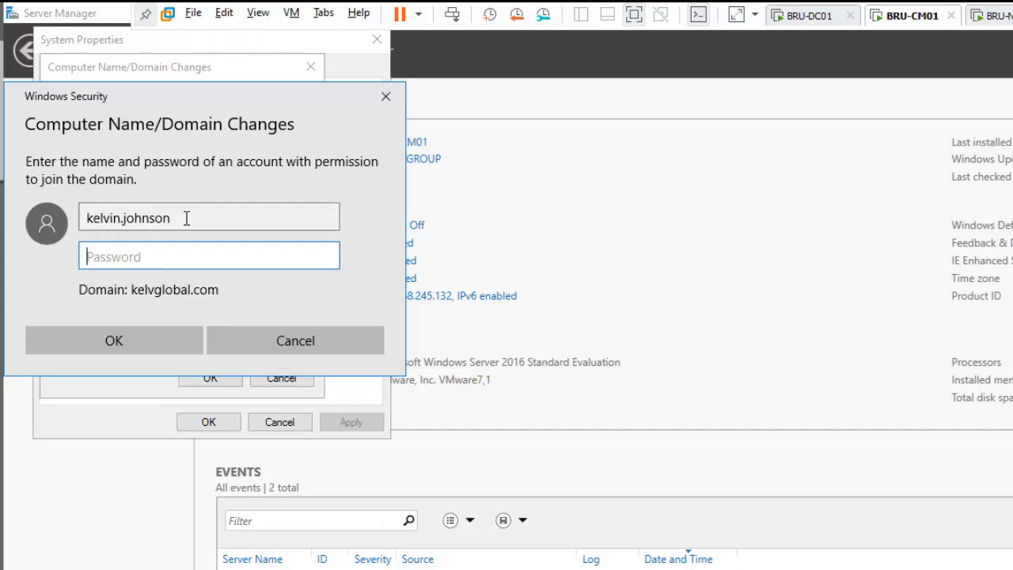
type("*******")
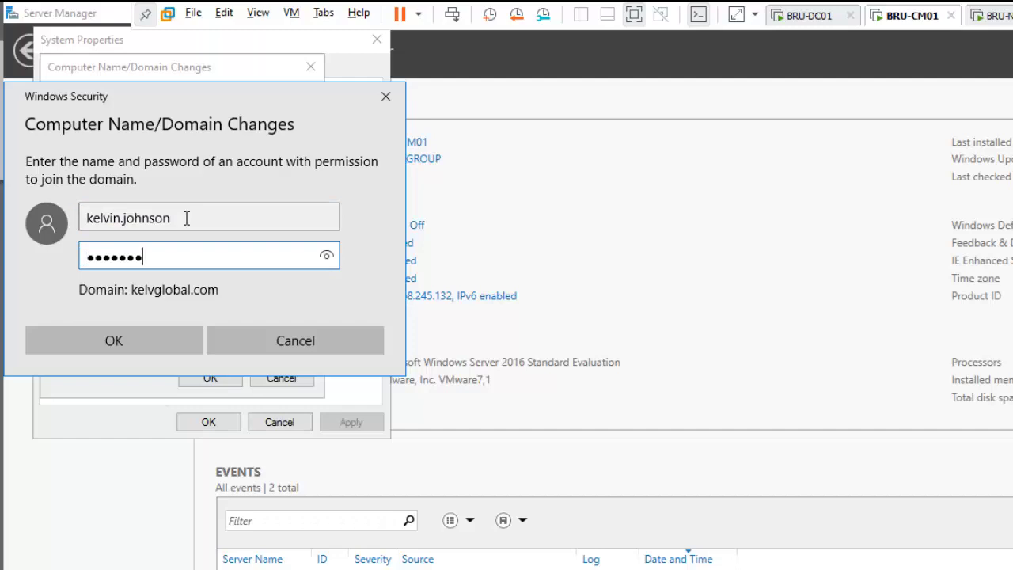
type("**")
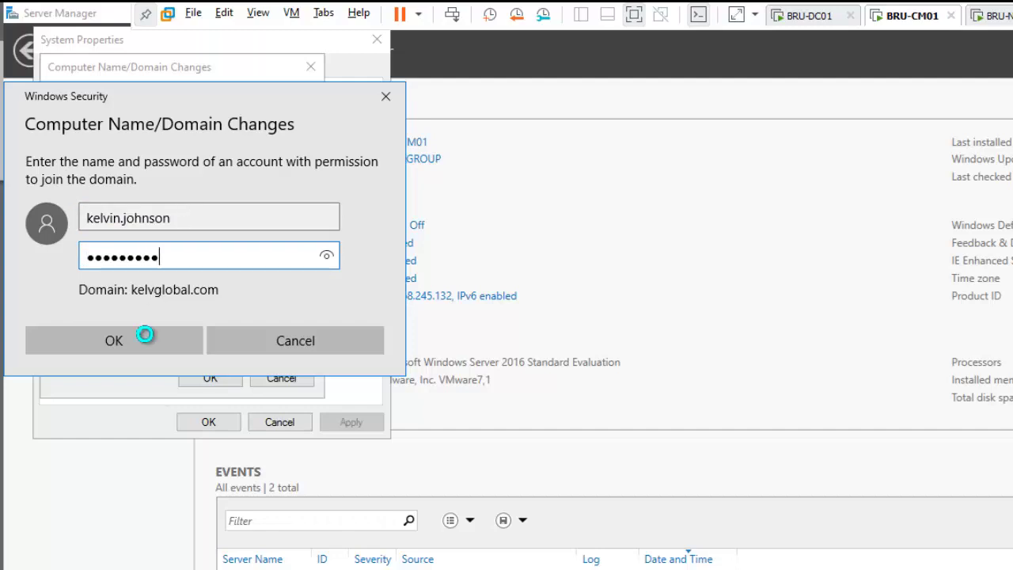
left_click(146, 336)
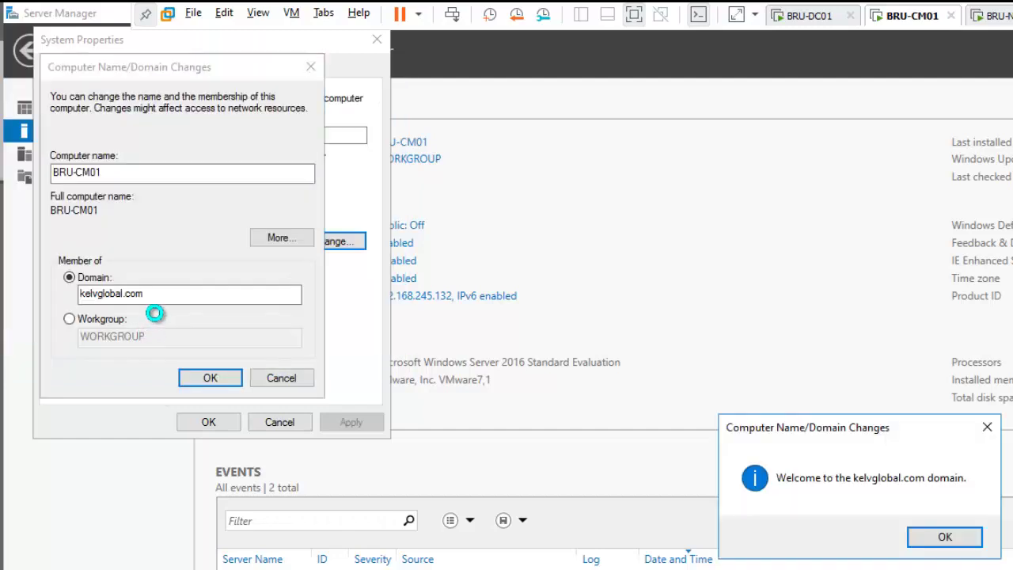
left_click(941, 536)
left_click(959, 494)
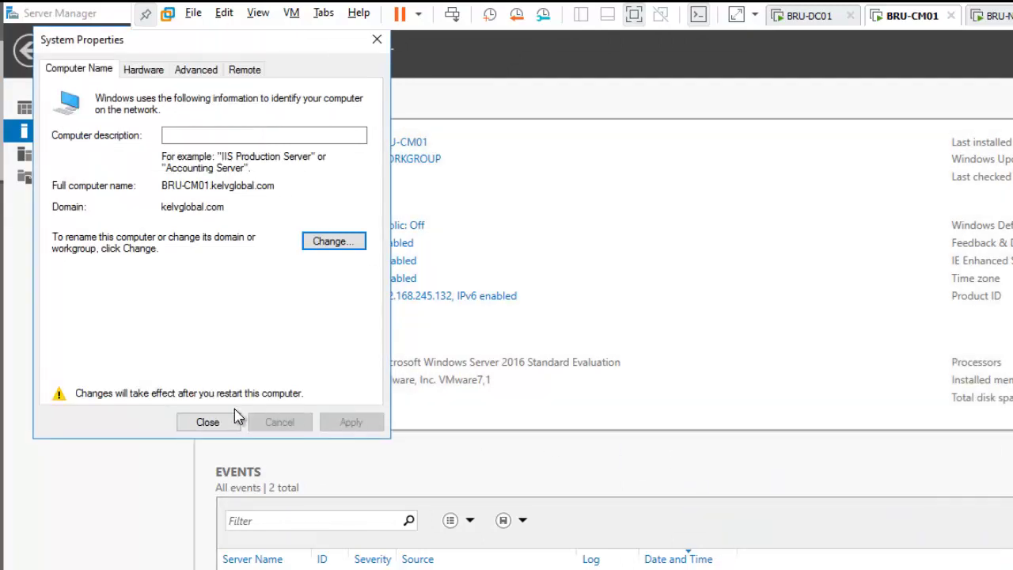
left_click(208, 423)
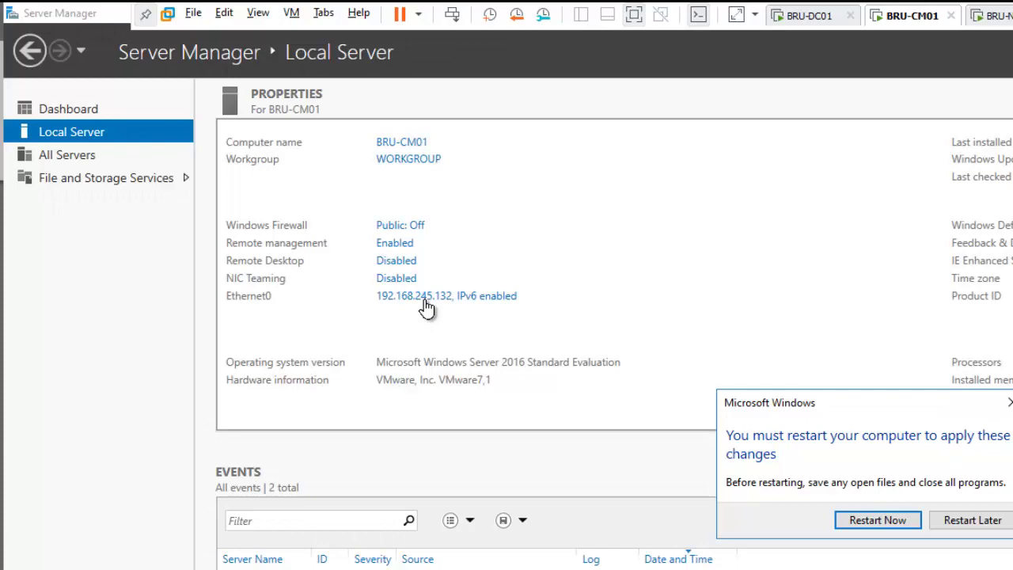
Step: Open the Internet Protocol Version 4 properties of BRU-CM01's Ethernet0 adapter
left_click(342, 202)
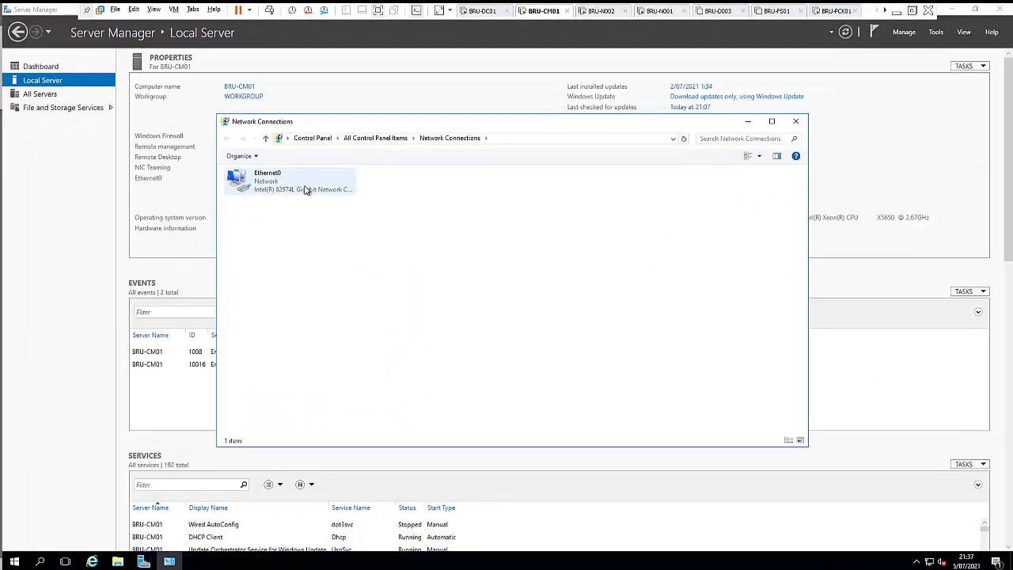
double_click(305, 190)
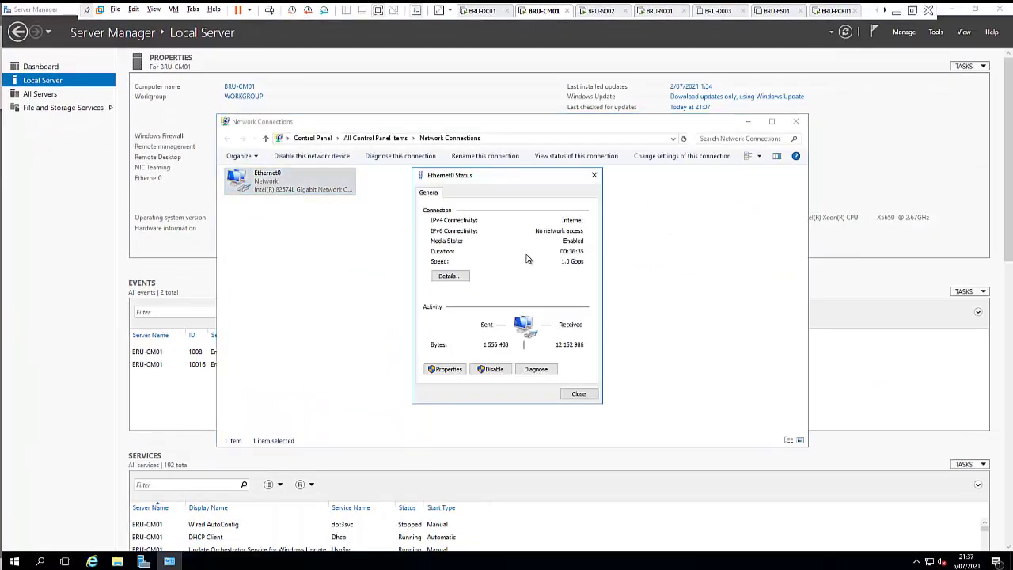
left_click(447, 369)
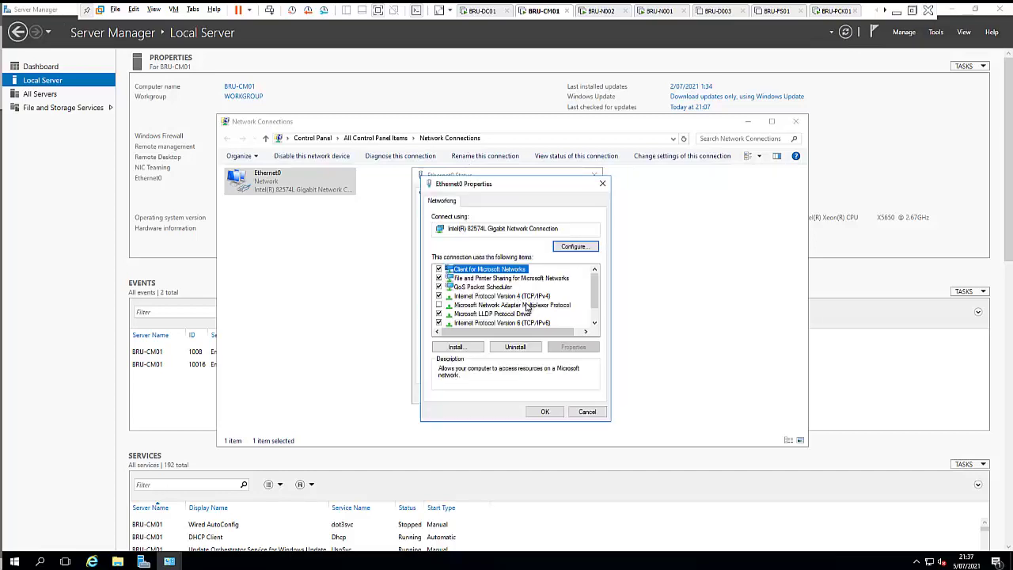
left_click(526, 296)
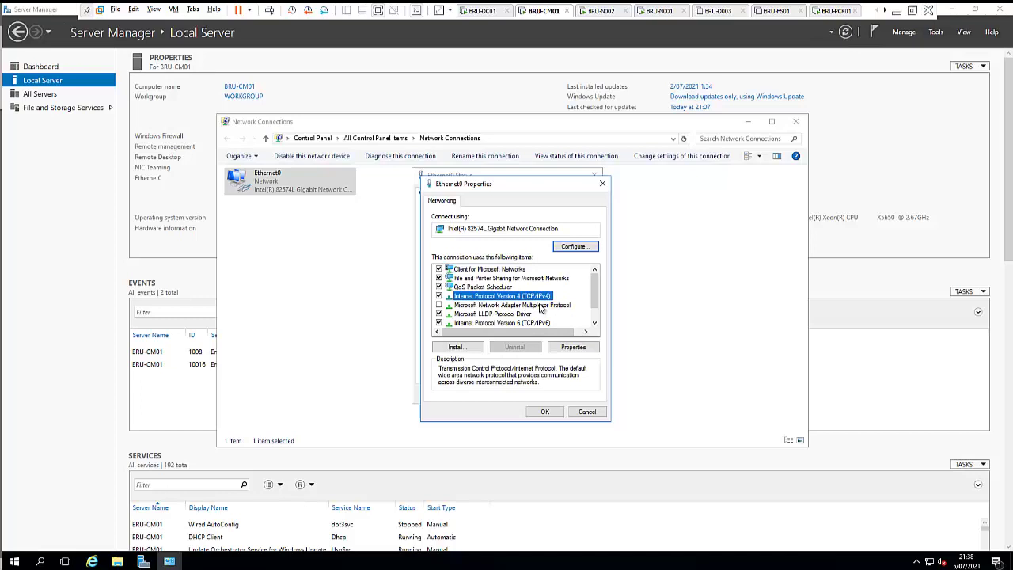
left_click(571, 348)
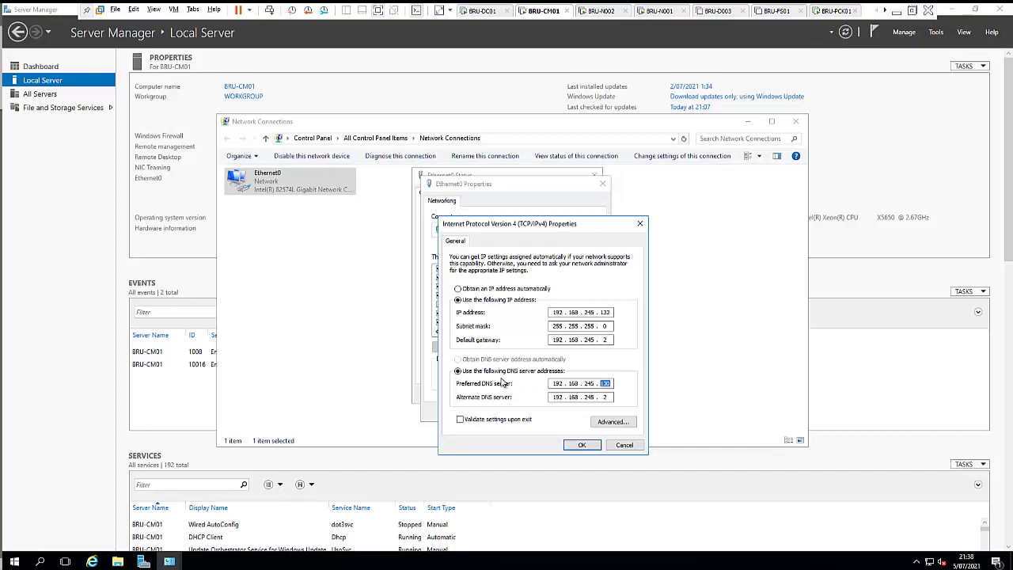
left_click(480, 12)
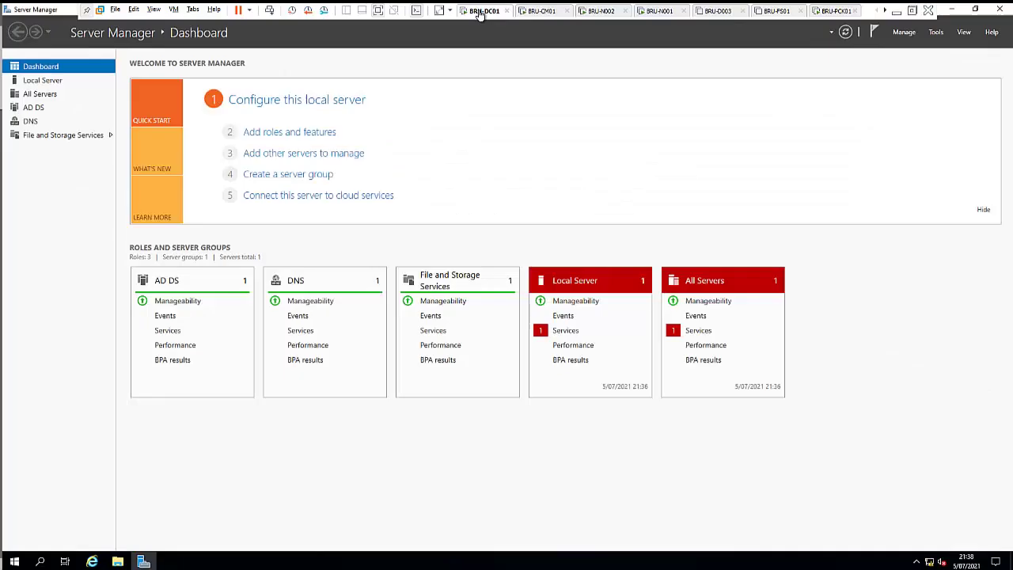
left_click(526, 11)
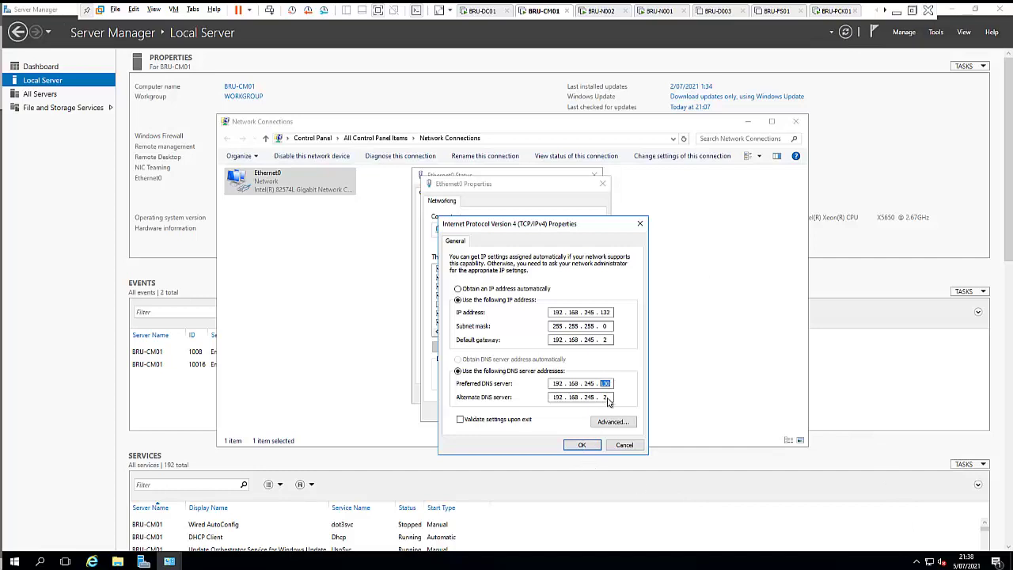
Step: Check the DNS server entries, close the IPv4, adapter and status dialogs unchanged, and minimize Network Connections
left_click_drag(606, 397, 552, 398)
left_click(640, 224)
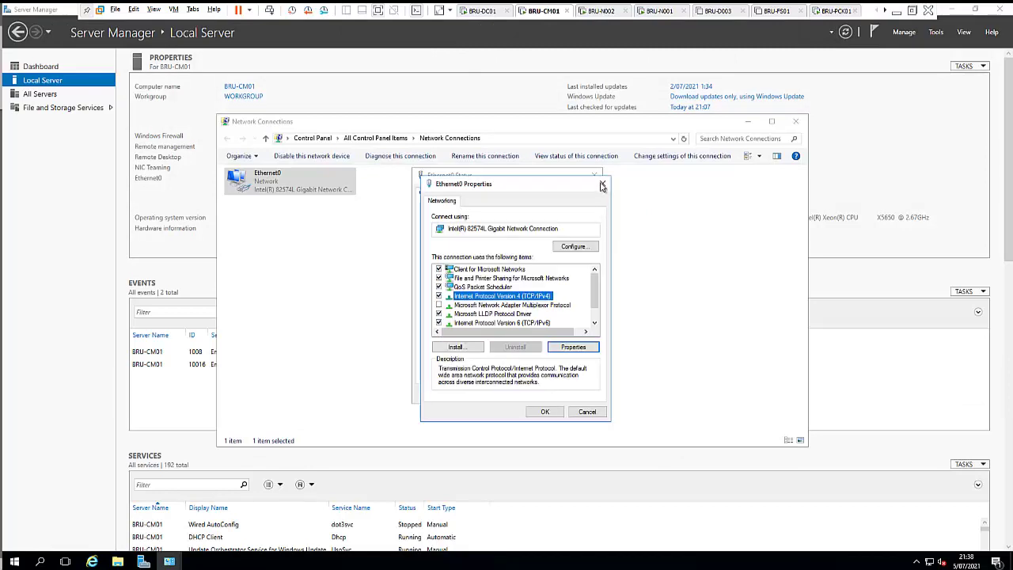
left_click(600, 183)
left_click(594, 176)
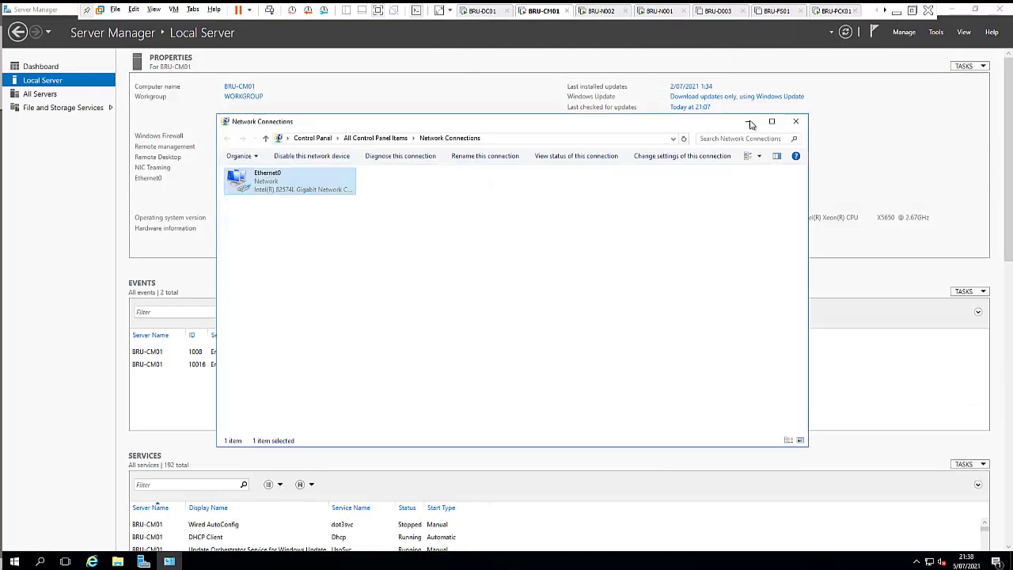
left_click(749, 123)
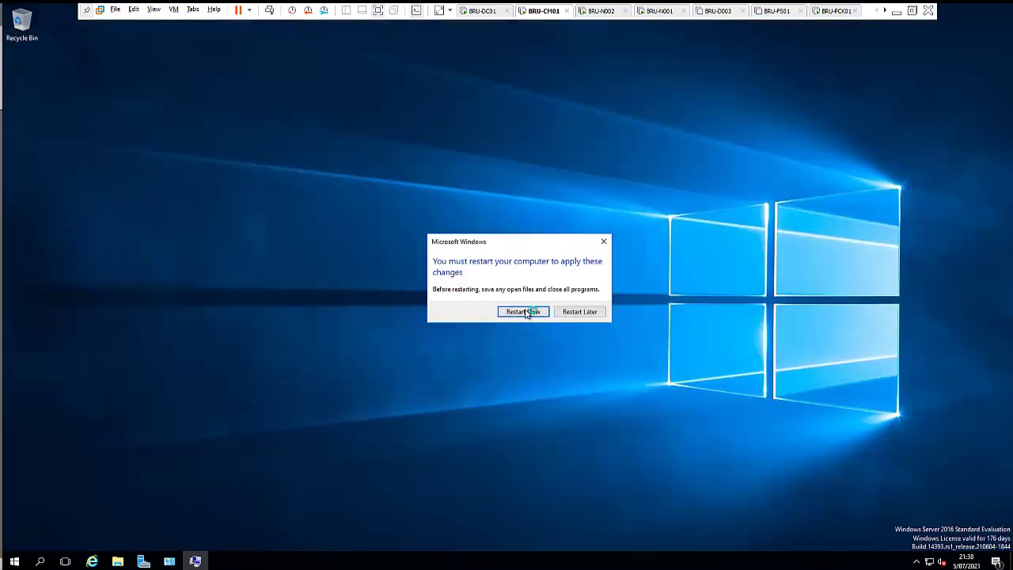
Step: Restart BRU-CM01 now, then launch Active Directory Users and Computers on BRU-DC01
left_click(525, 312)
left_click(481, 10)
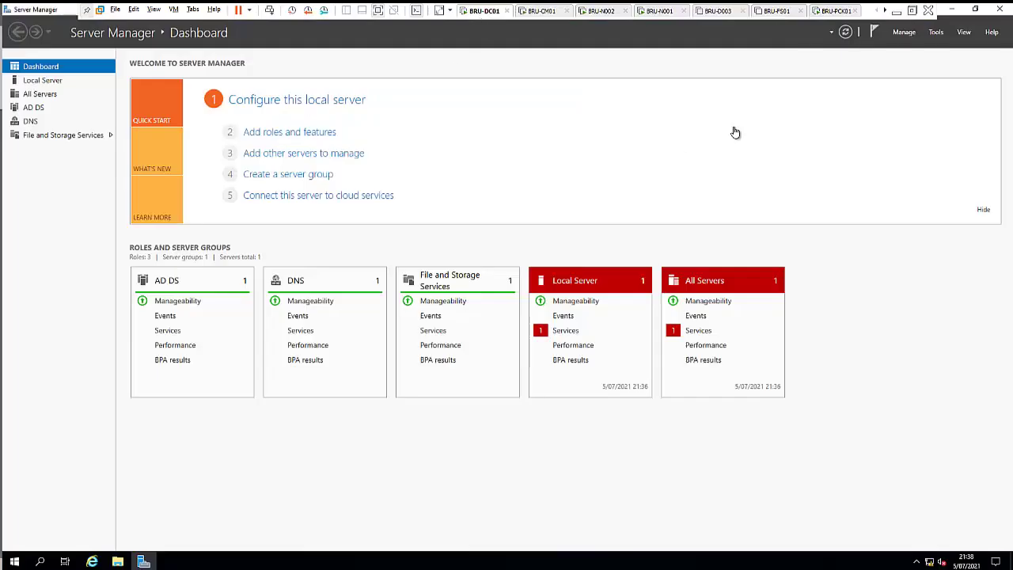
left_click(936, 32)
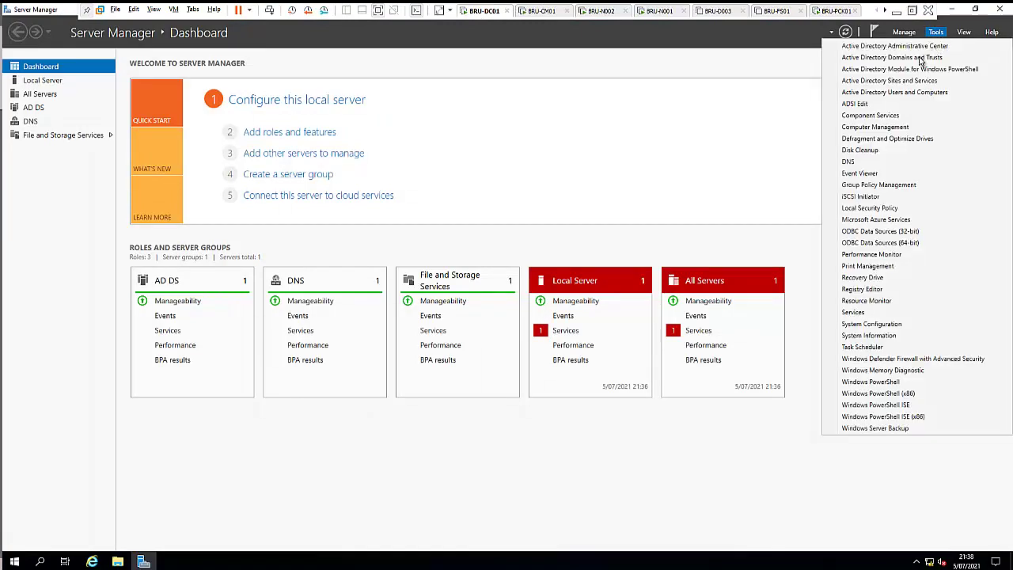
left_click(903, 92)
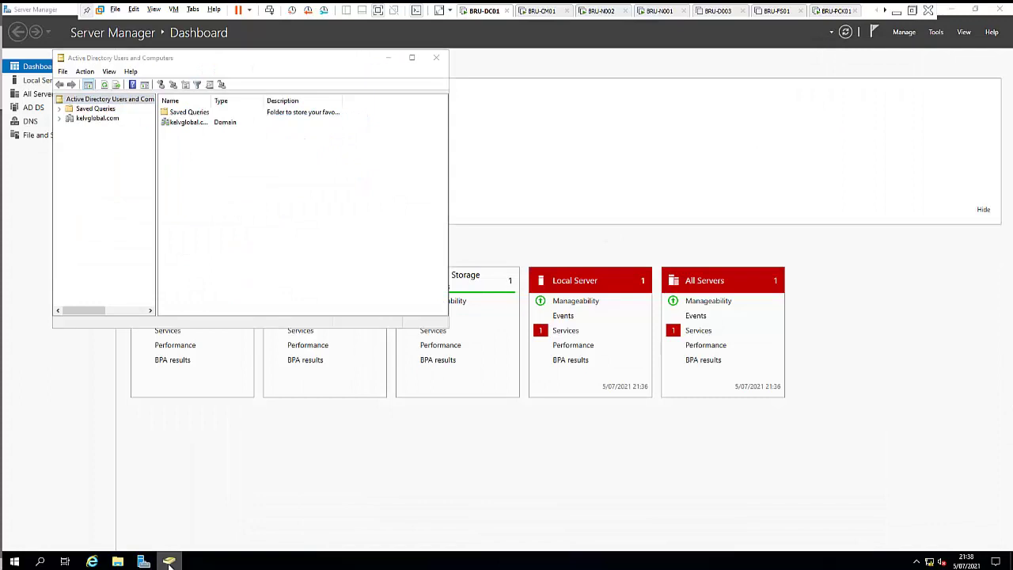
Step: Maximize the window and show kelvglobal.com's Computers container listing BRU-CM01
right_click(169, 562)
left_click(367, 163)
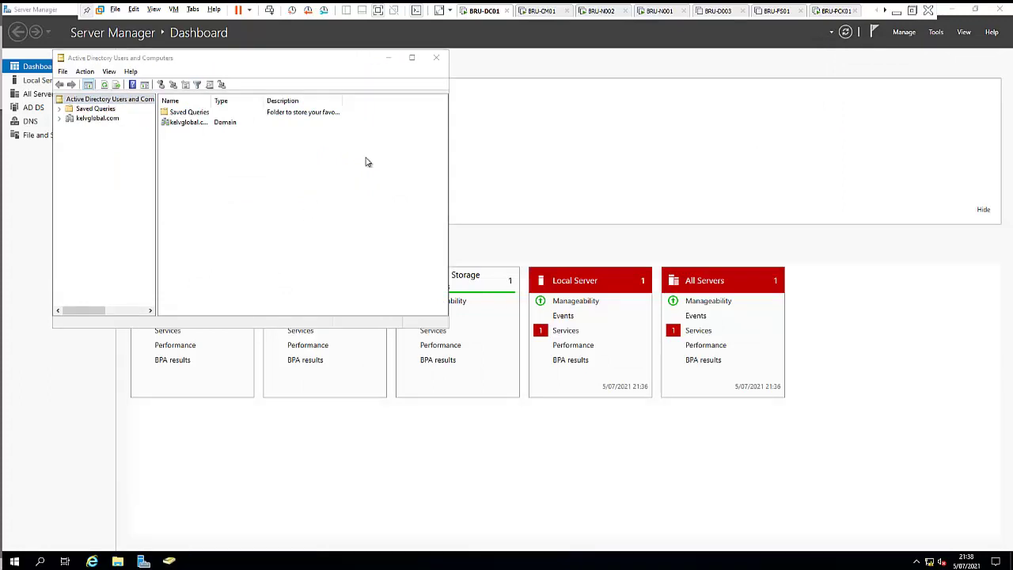
left_click(412, 57)
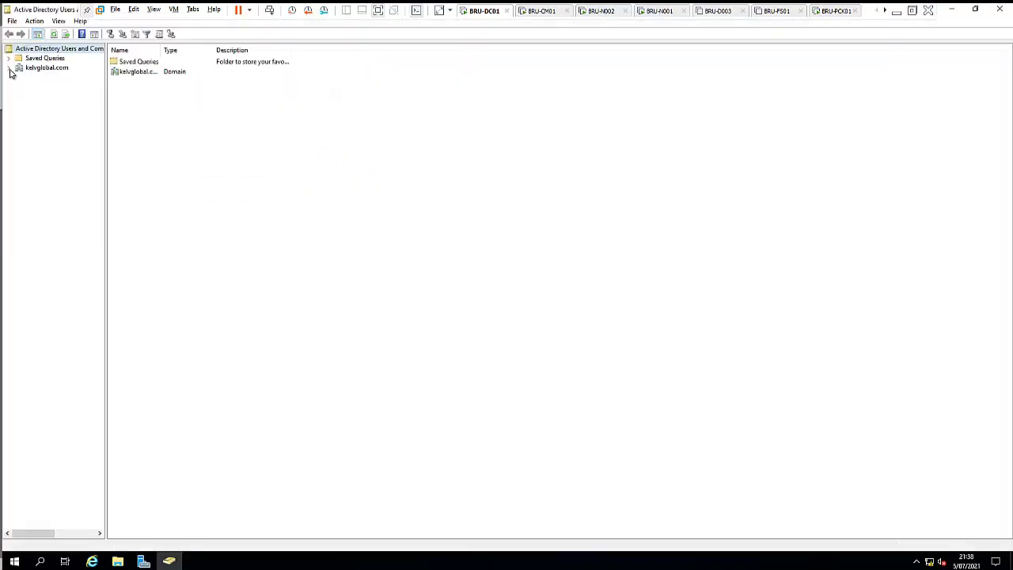
left_click(10, 68)
left_click(51, 86)
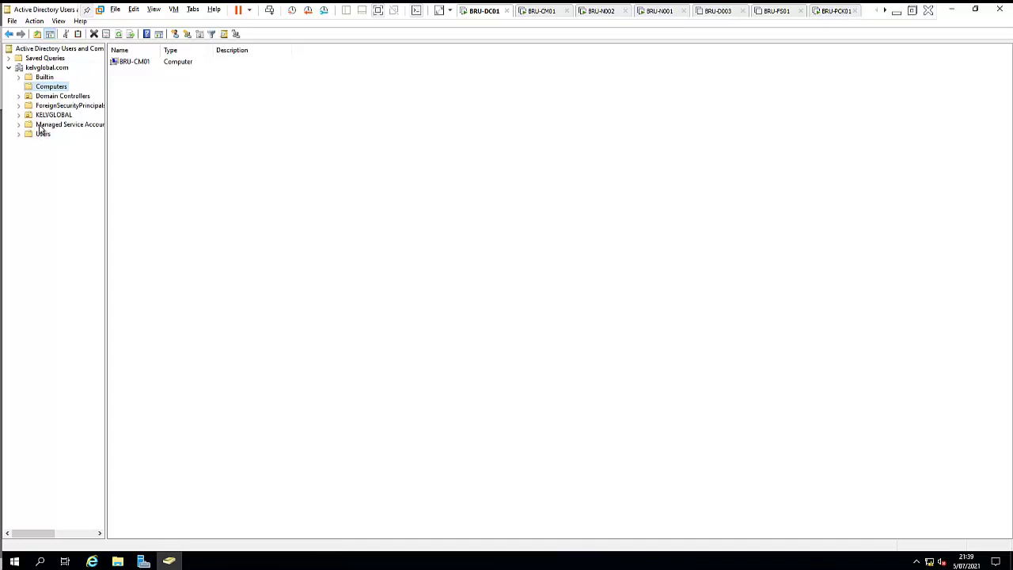
Step: Create a new organizational unit named 'Computers' under KELVGLOBAL
left_click(18, 115)
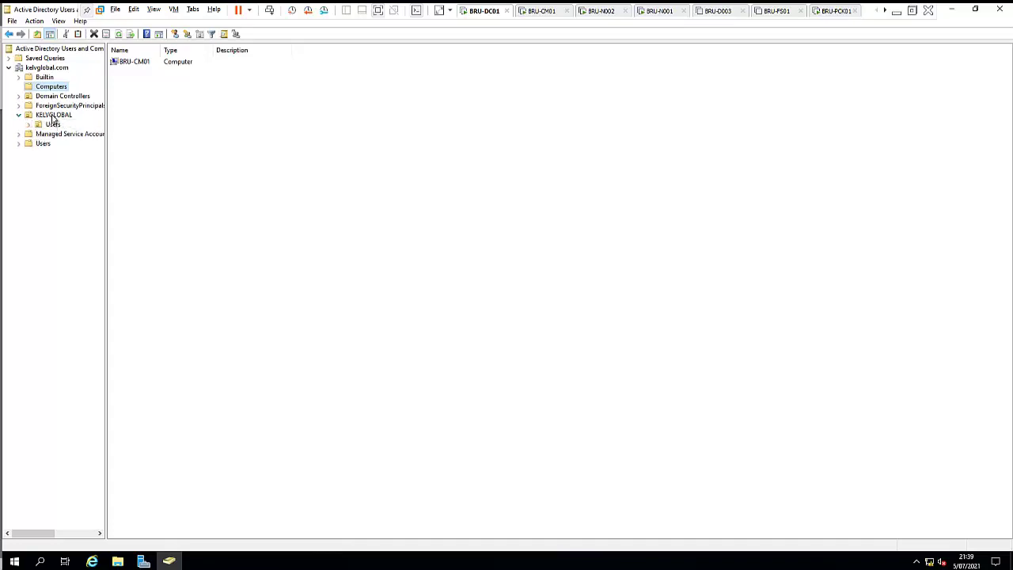
right_click(53, 117)
mouse_move(152, 160)
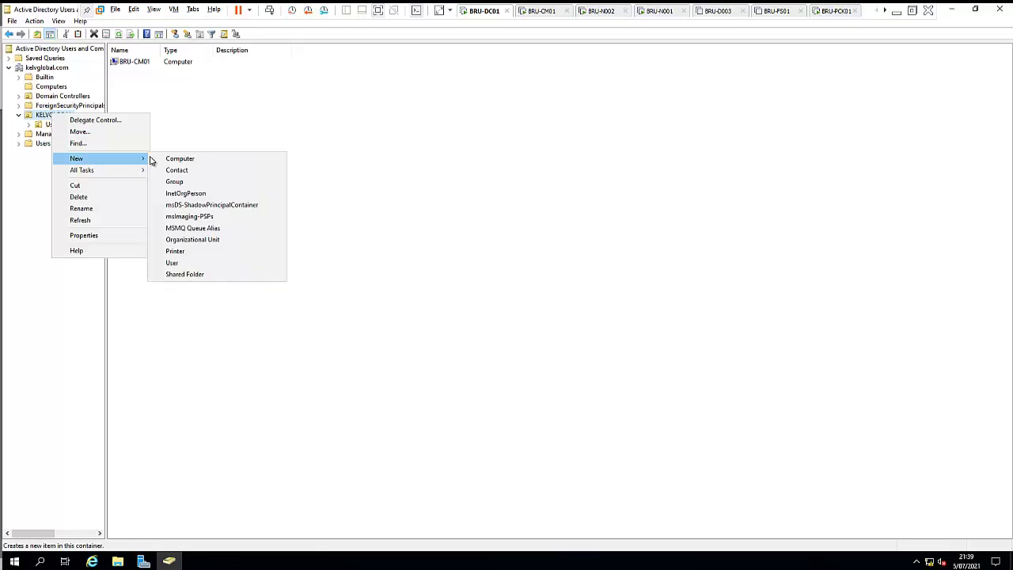
left_click(195, 240)
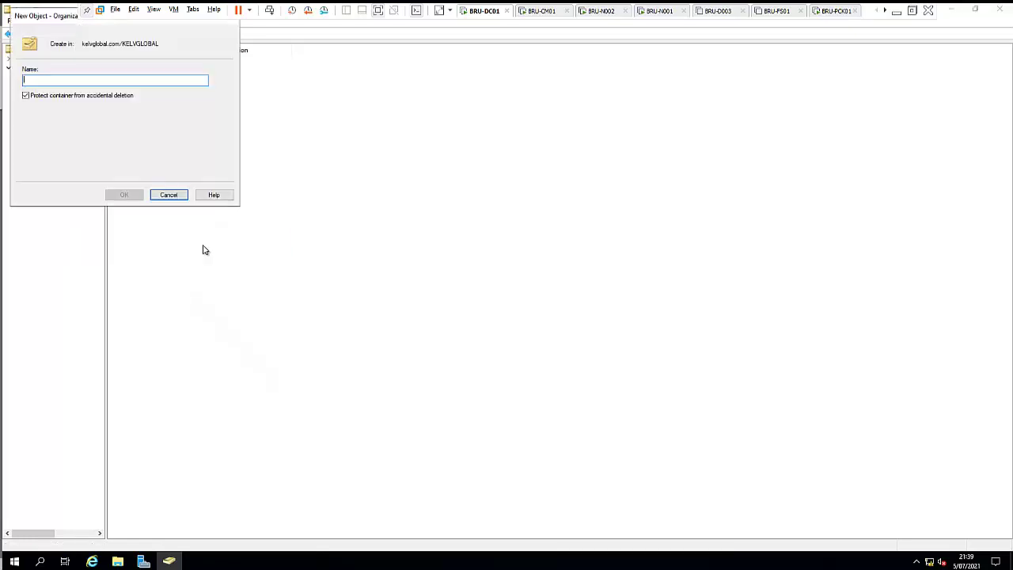
type("Computers")
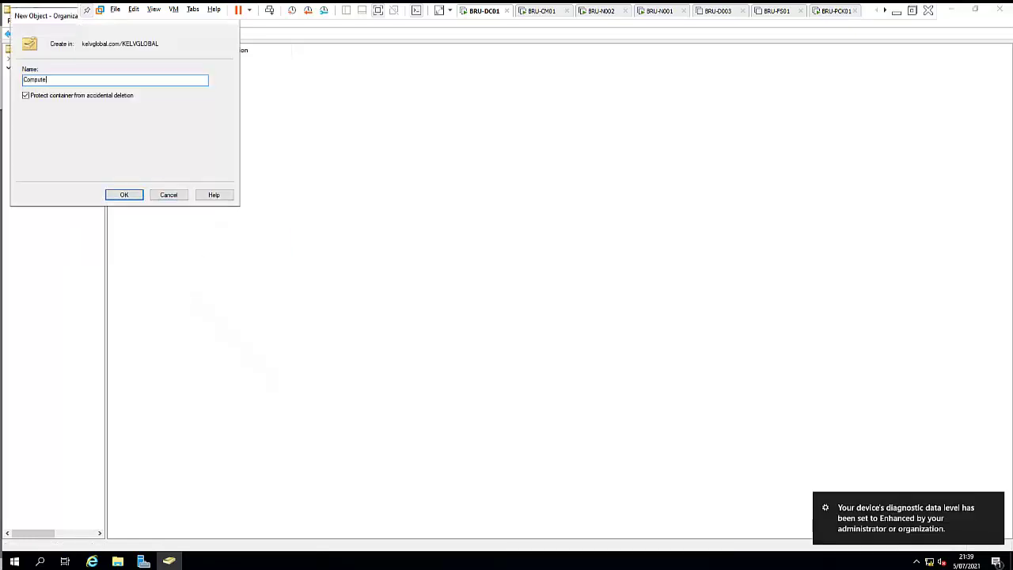
left_click(124, 195)
Step: Create a 'Servers' organizational unit inside the new Computers OU
right_click(53, 137)
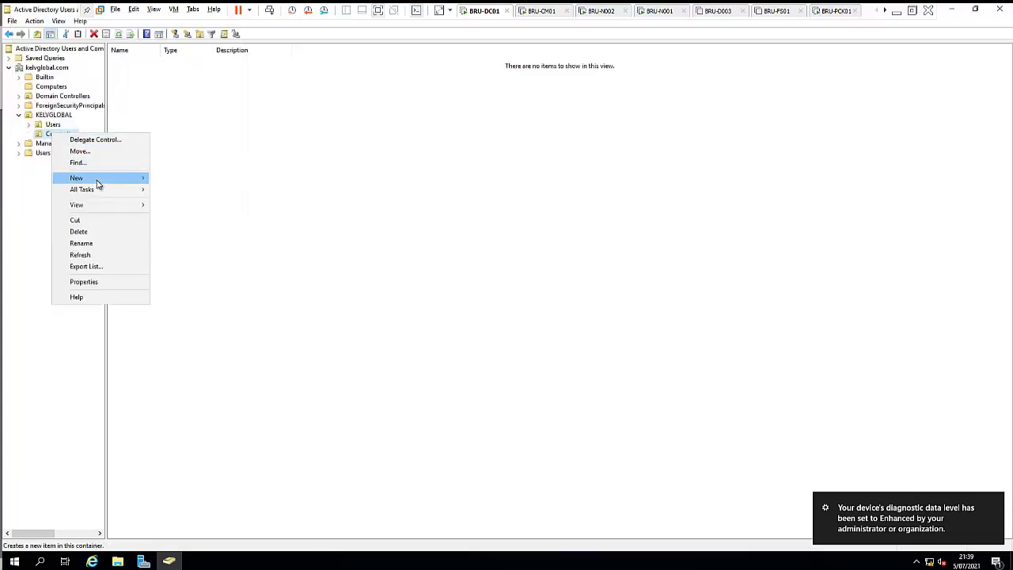
mouse_move(98, 177)
left_click(191, 260)
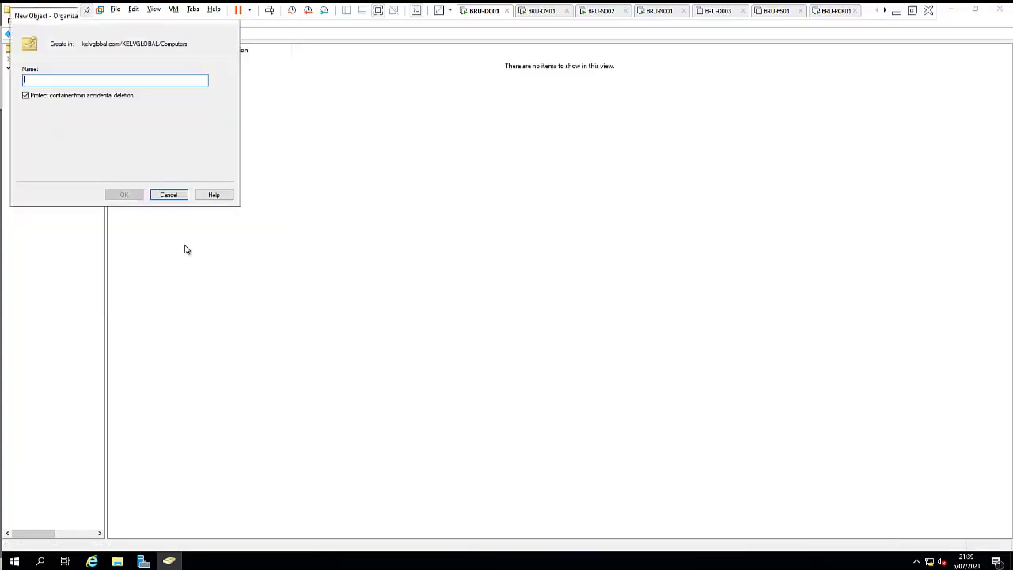
type("Servers")
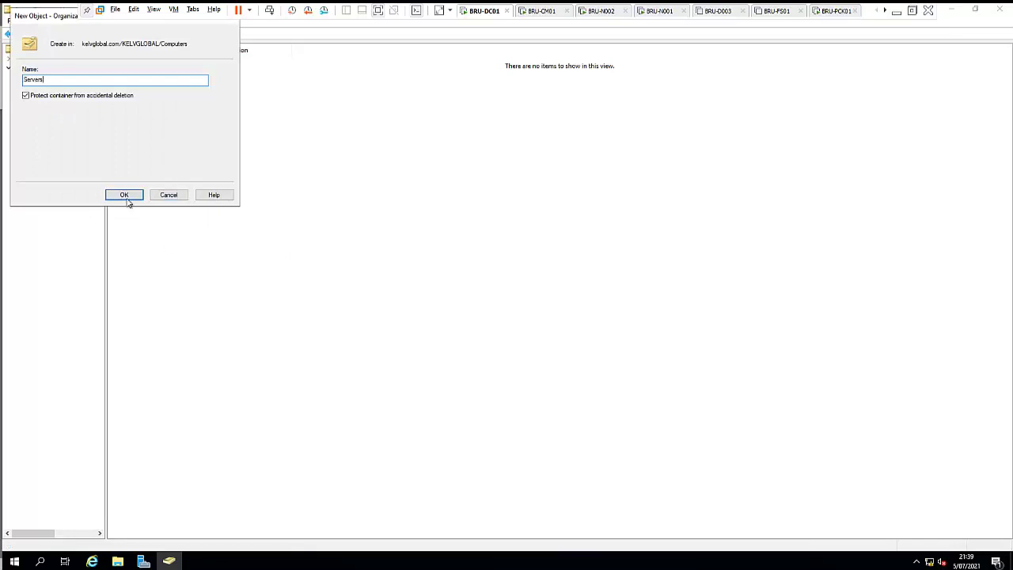
left_click(126, 194)
Step: Move BRU-CM01 from the default Computers container into the Servers OU and confirm
left_click(51, 86)
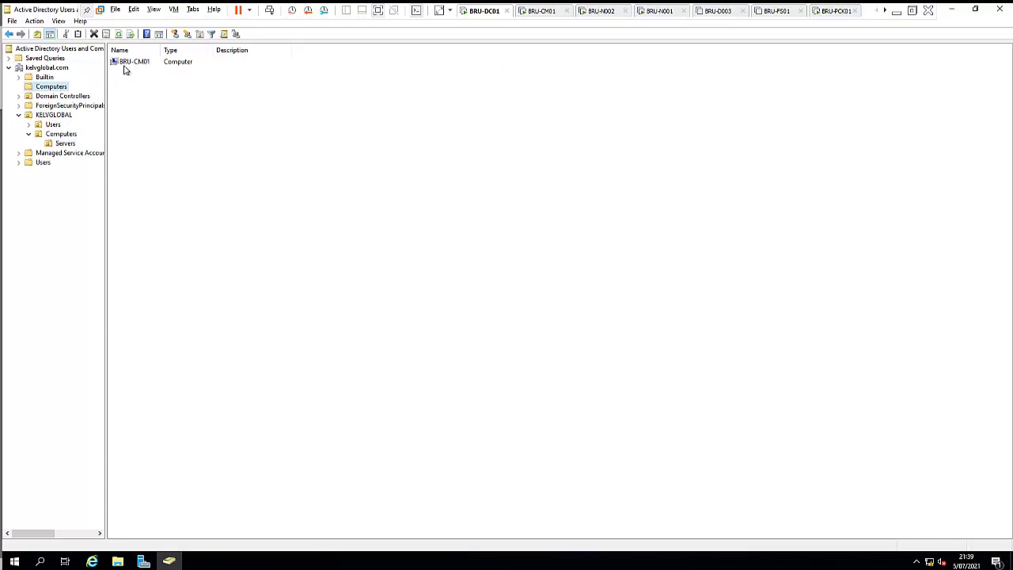
left_click_drag(133, 63, 79, 147)
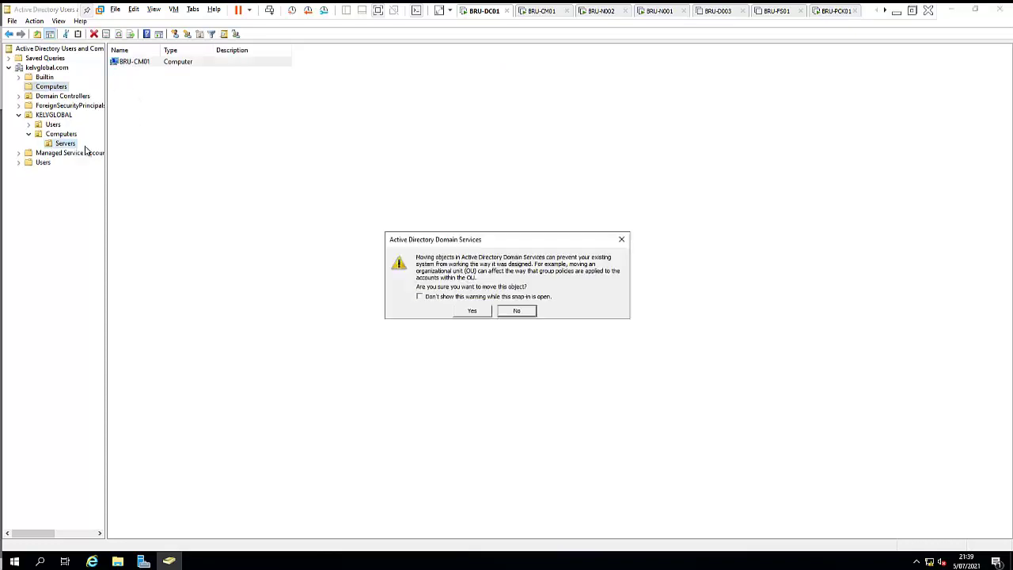
left_click(473, 311)
Step: Create a 'Clients' organizational unit inside KELVGLOBAL's Computers OU
right_click(67, 134)
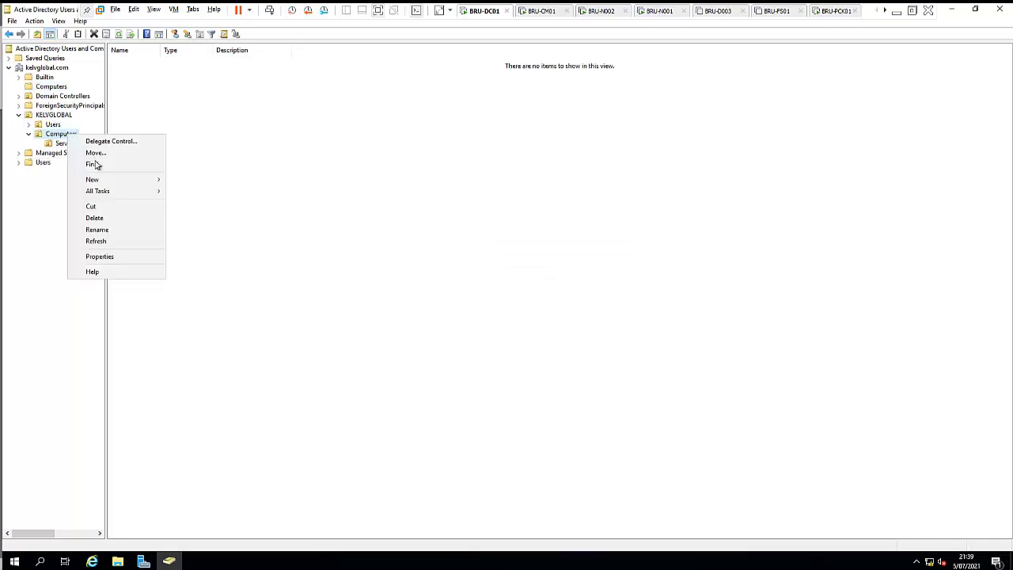
mouse_move(135, 179)
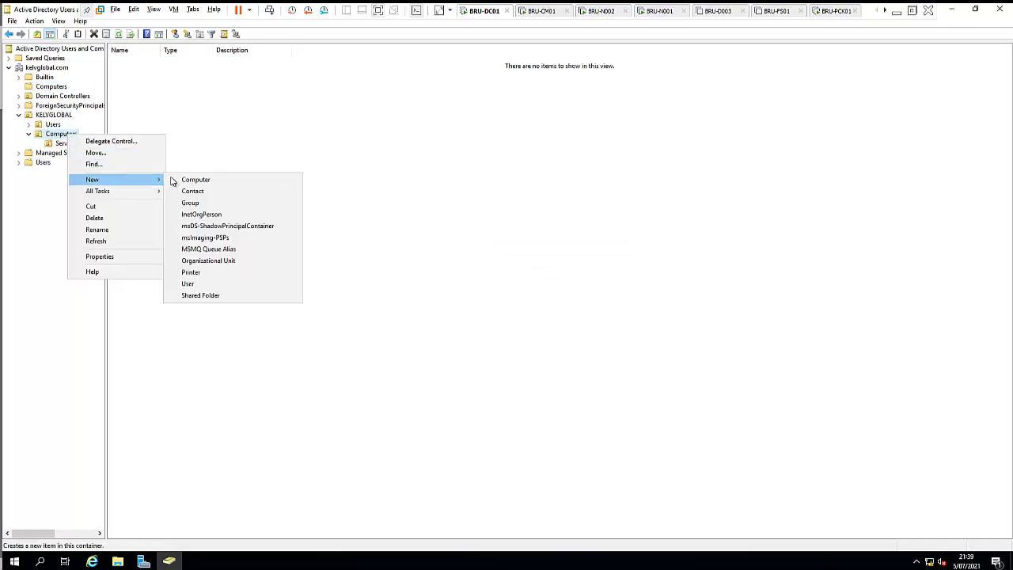
left_click(206, 262)
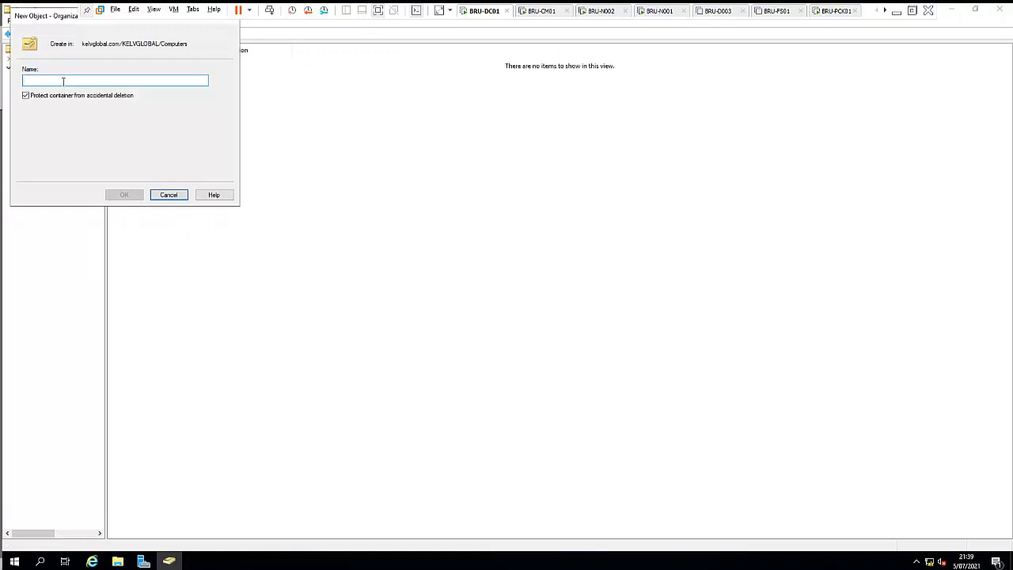
type("Clients")
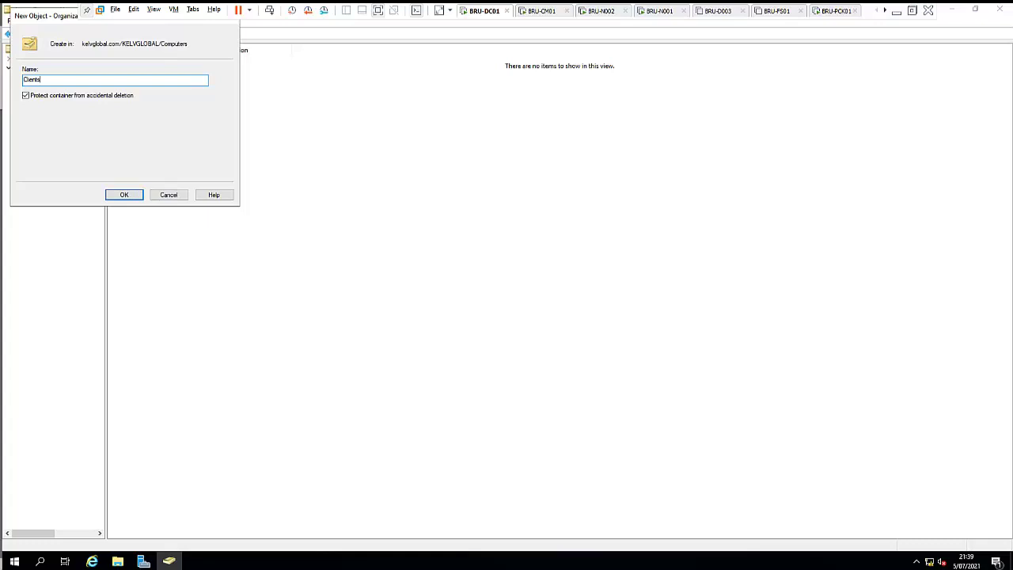
left_click(120, 195)
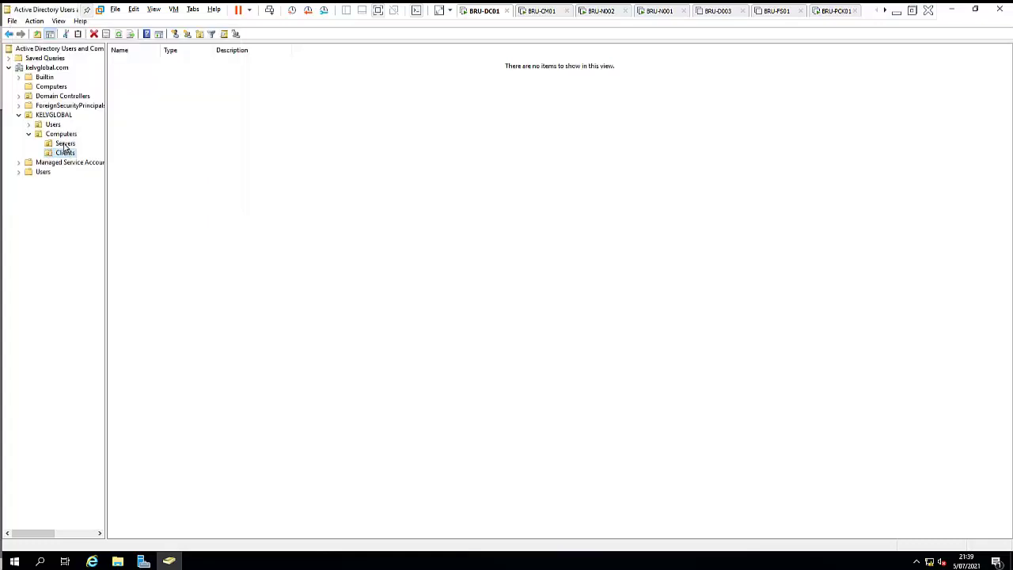
Step: Create a 'Desktops' organizational unit inside the same Computers OU
right_click(68, 135)
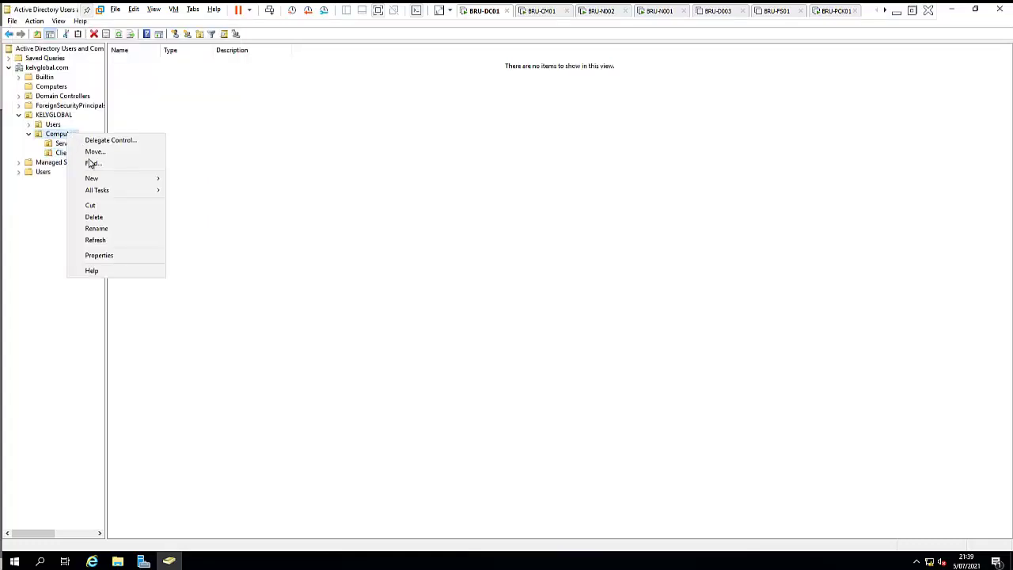
left_click(116, 182)
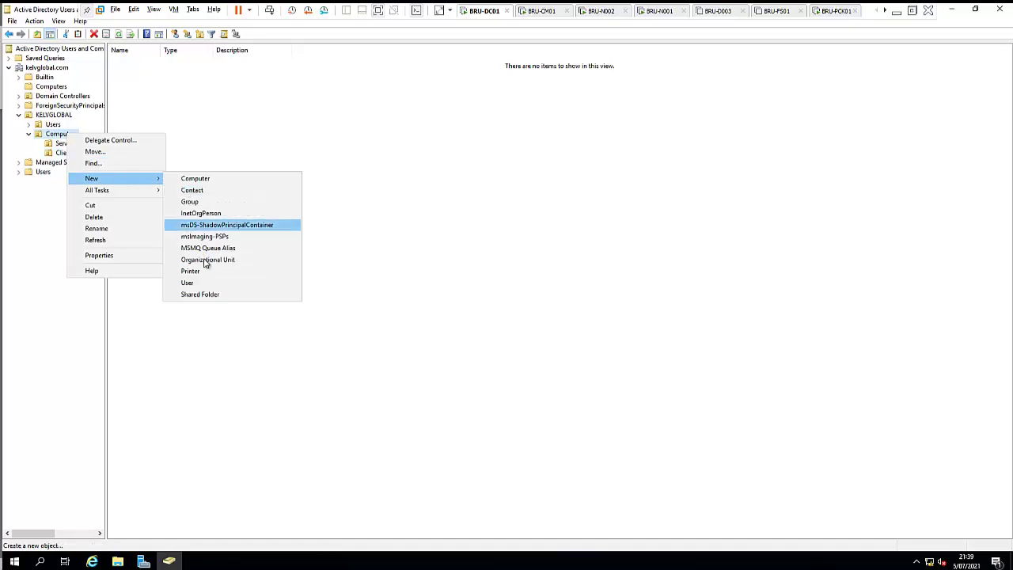
left_click(206, 260)
type("De")
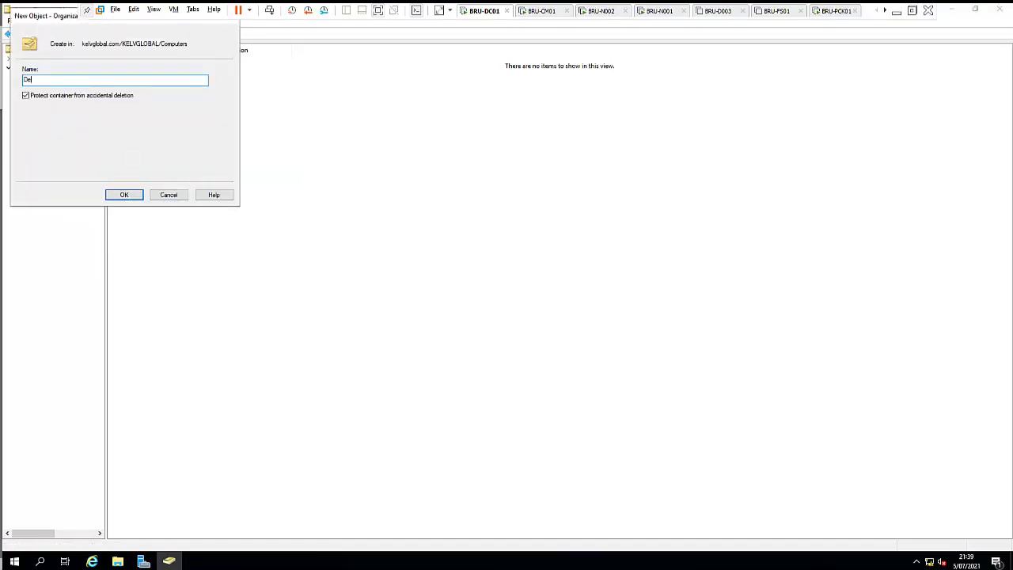
type("sktops")
left_click(130, 195)
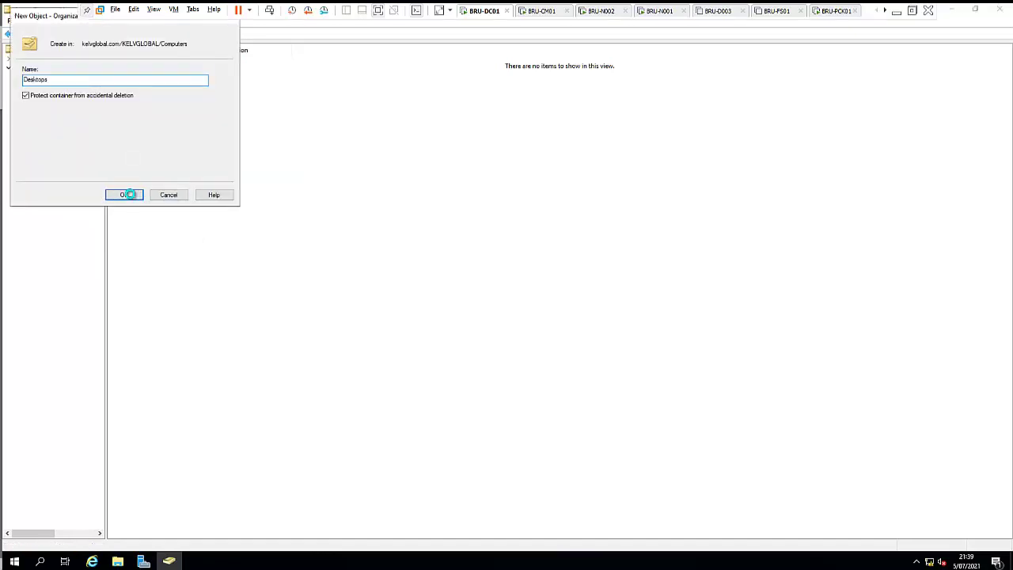